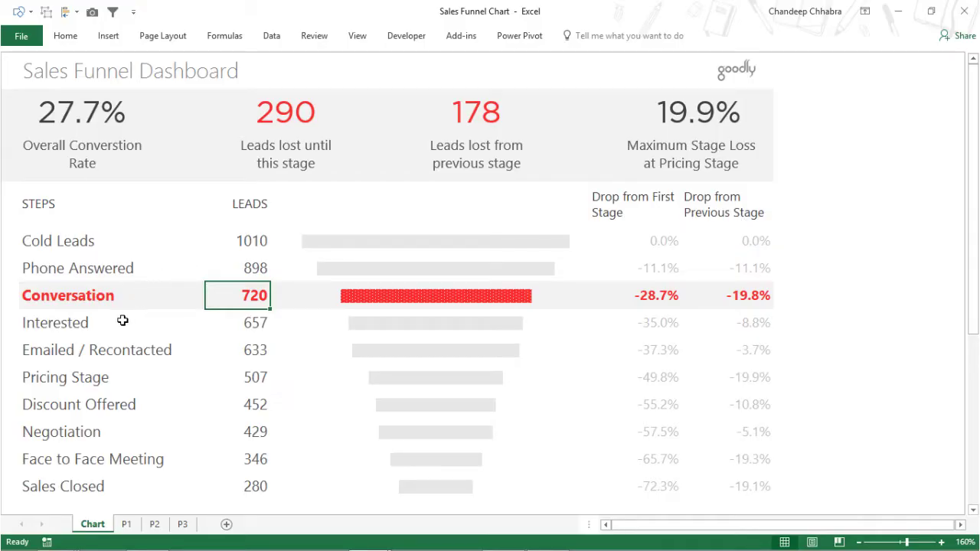
- Highlight the Emailed / Recontacted stage and the Pricing Stage in the funnel dashboard to view their lead losses
left_click(138, 352)
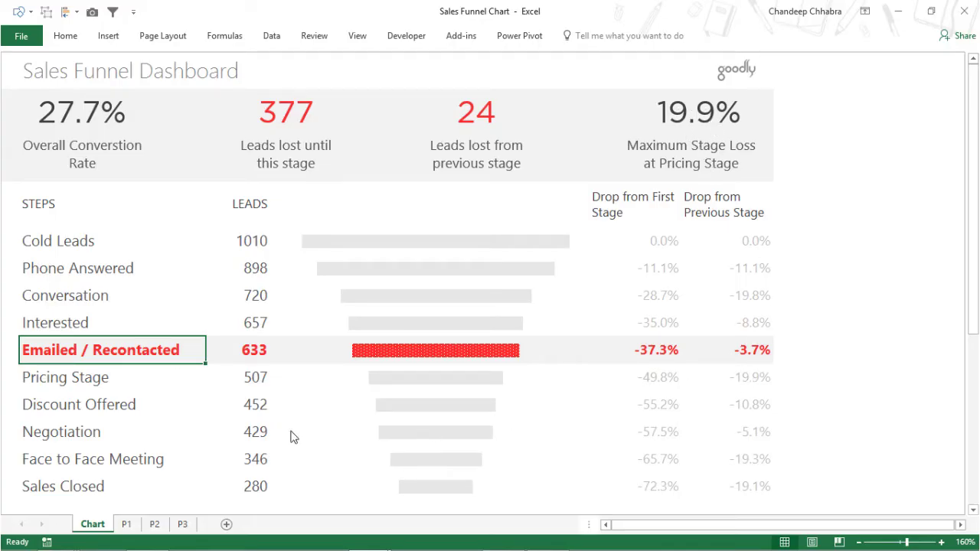
left_click(92, 386)
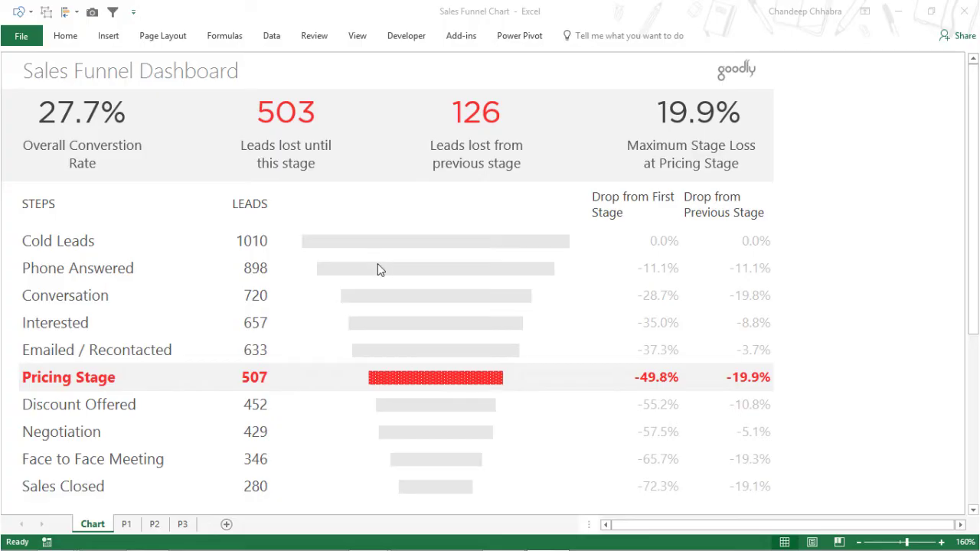
- Open the P1 sheet and review the Stages and Leads columns of the funnel data
left_click(127, 524)
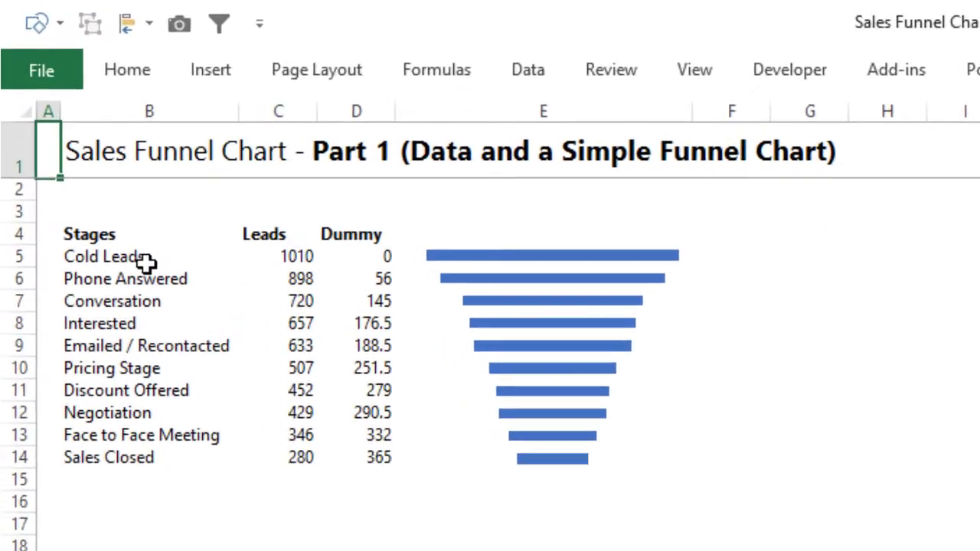
left_click_drag(178, 259, 171, 520)
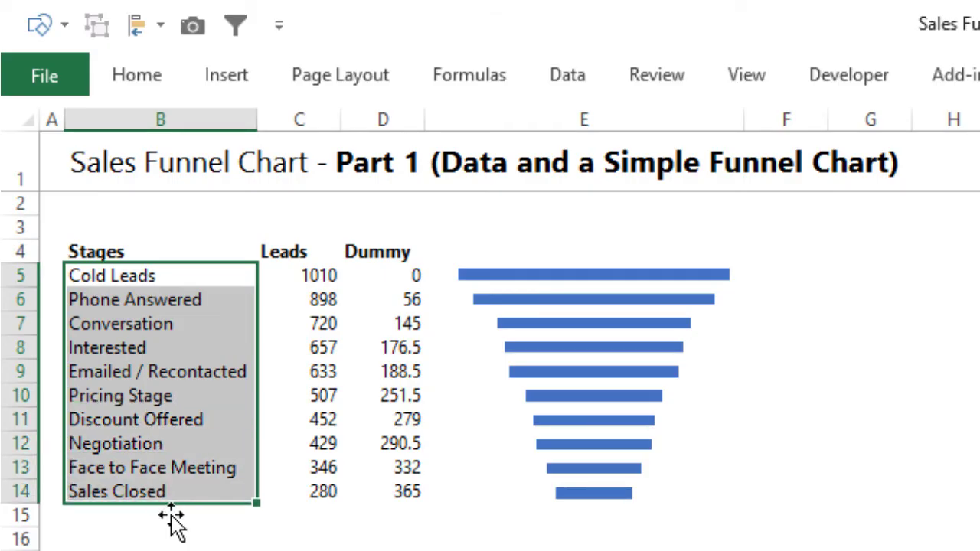
left_click_drag(317, 278, 287, 499)
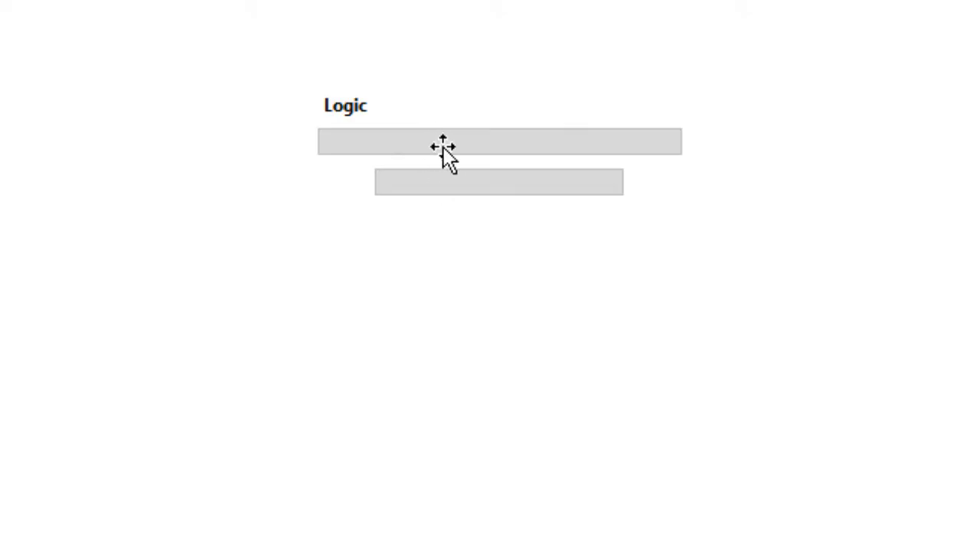
- Compare the longer and shorter bars in the Logic illustration
left_click(444, 147)
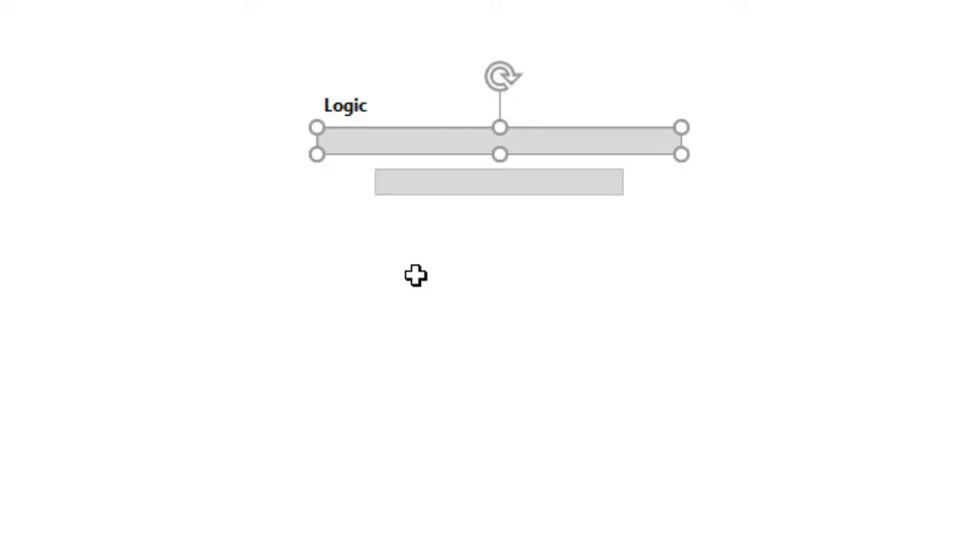
left_click(429, 186)
left_click(436, 153)
left_click(435, 191)
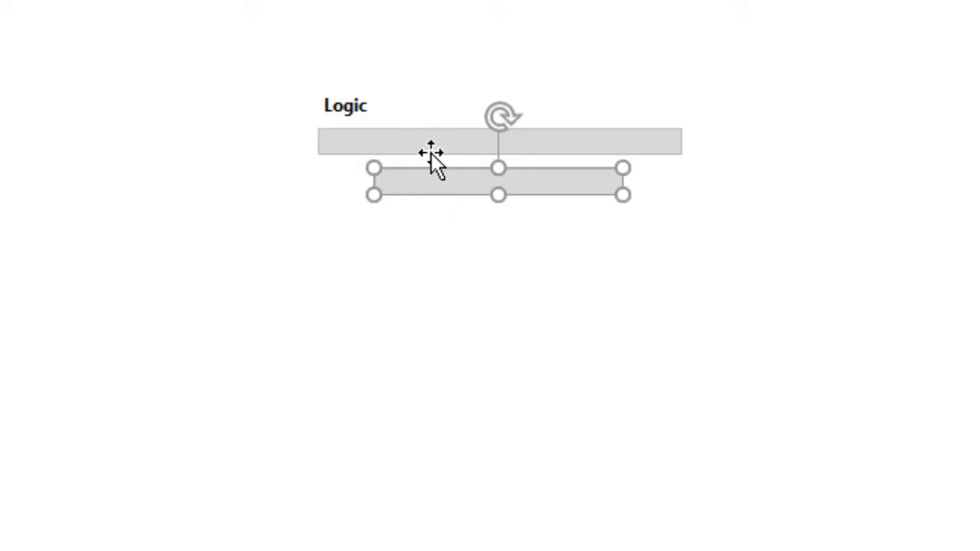
- Left-align the two bars in the Logic illustration
key("ctrl+a")
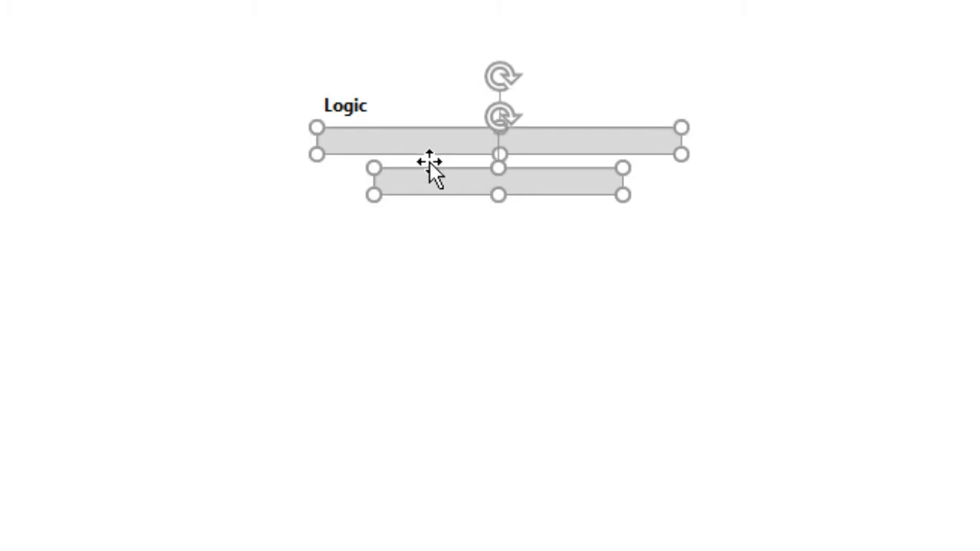
key("alt+j")
key("d")
key("a")
key("a")
key("l")
key("Escape")
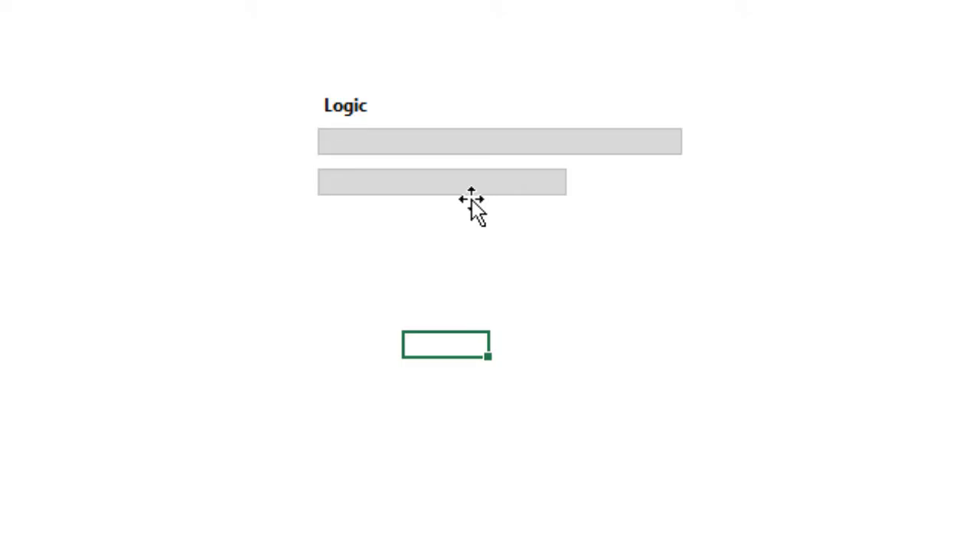
- Compare the bar ends and shift the shorter Logic bar towards the middle of the longer one, then restore its centred position
left_click(557, 193)
left_click(640, 147)
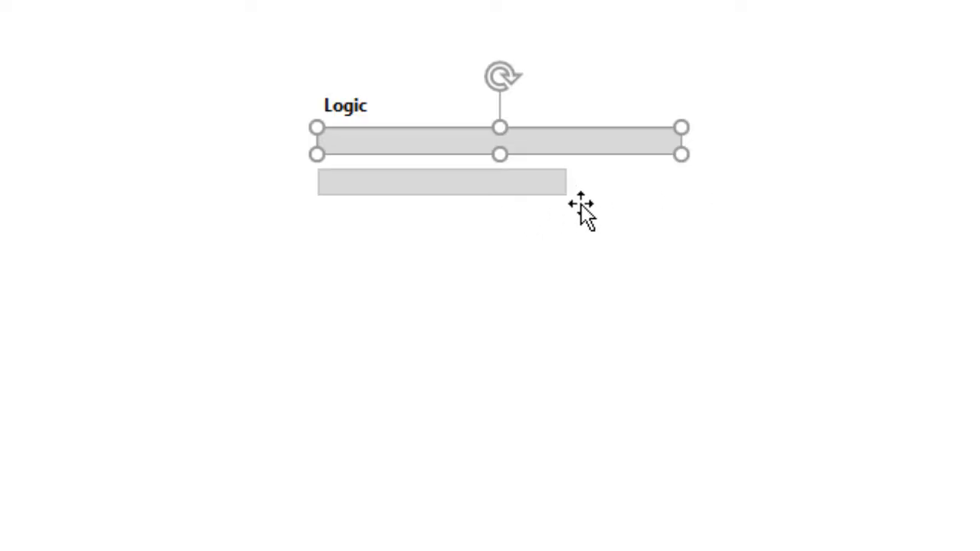
left_click(531, 188)
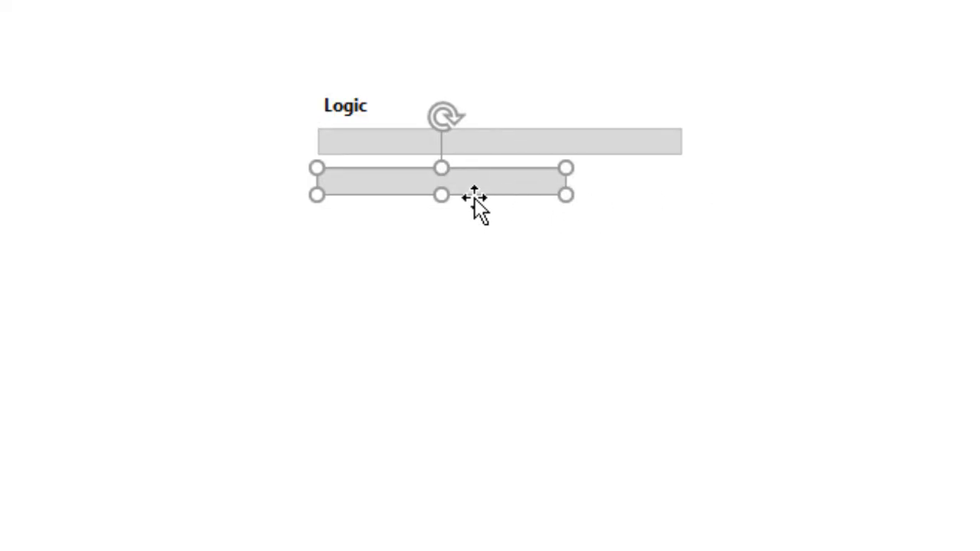
left_click_drag(474, 198, 541, 197)
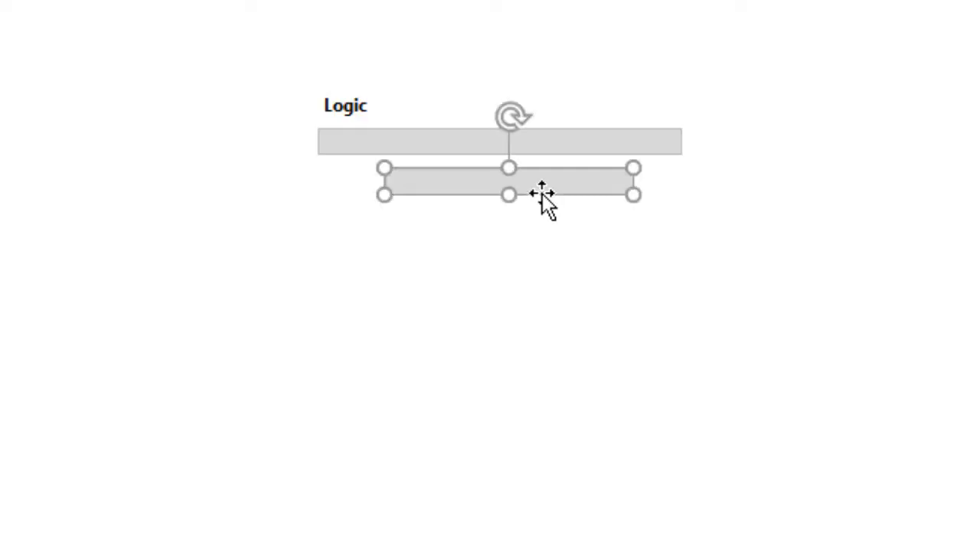
key("ctrl+z")
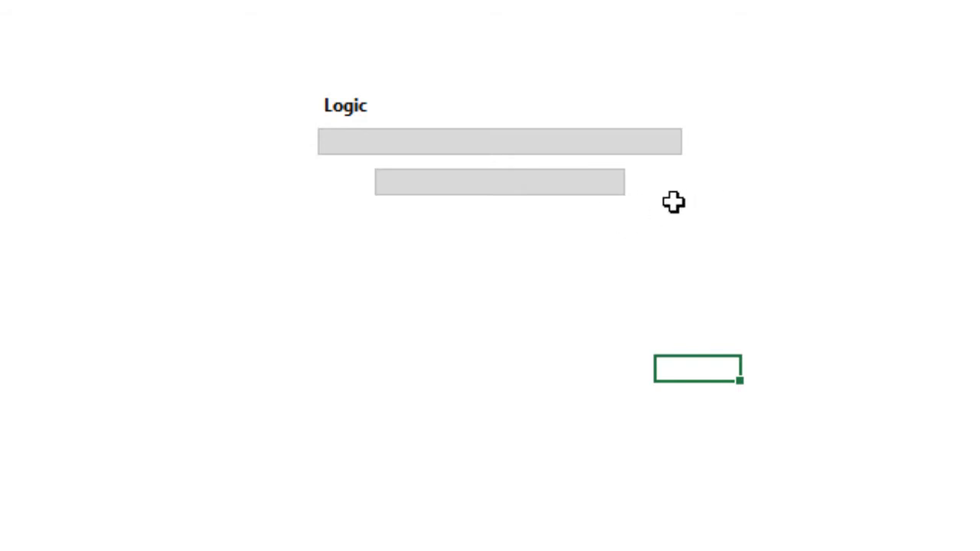
left_click(588, 211)
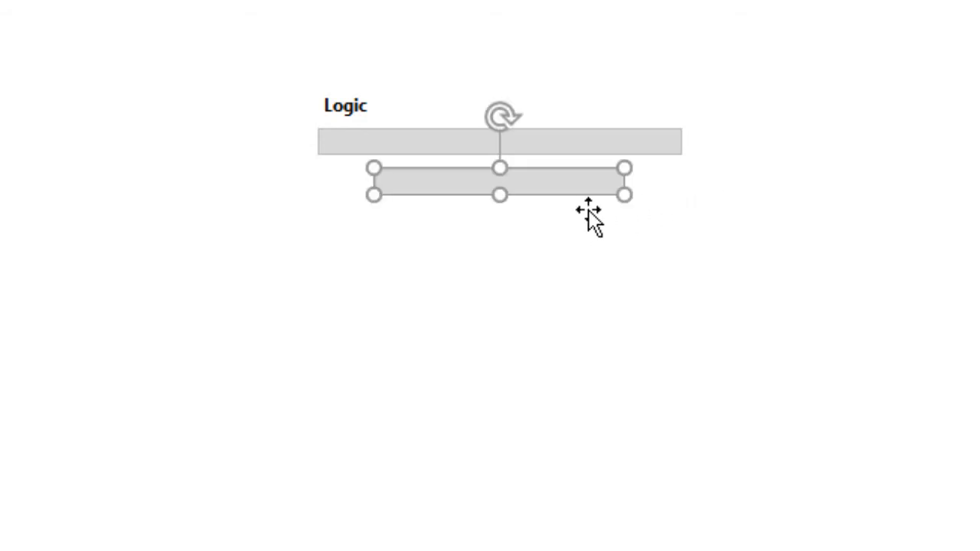
- Examine the Dummy formulas in D5 and D9 and the Leads and Dummy values they relate to
left_click(59, 186)
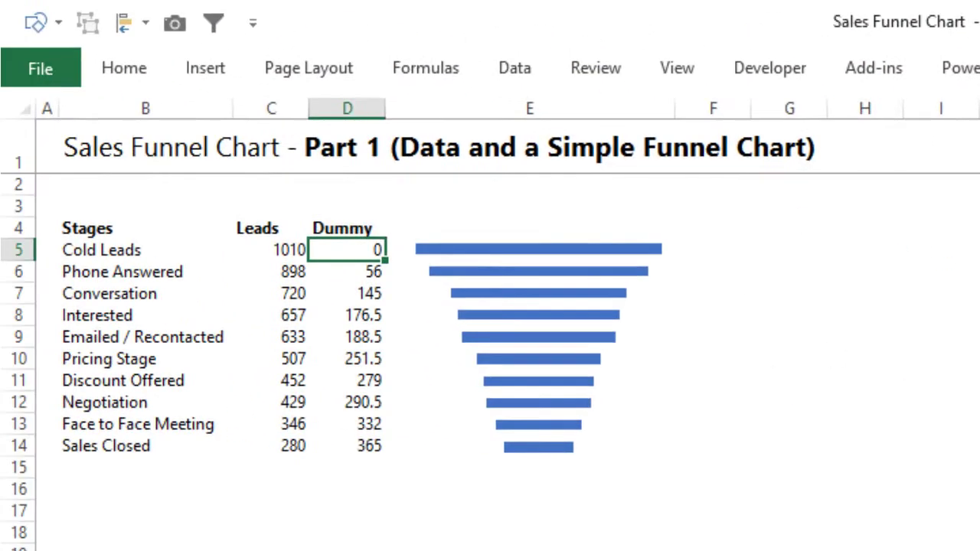
key("F2")
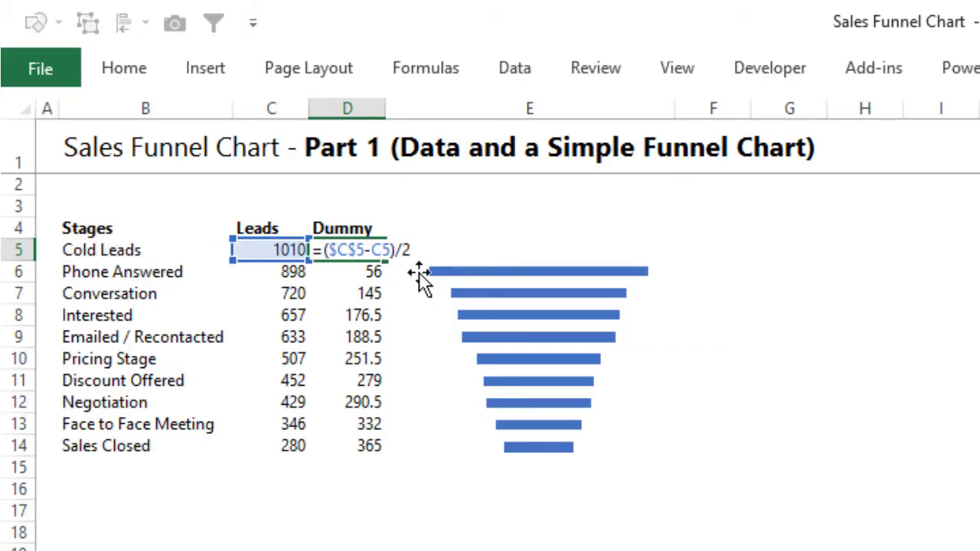
key("ctrl+Return")
key("Down")
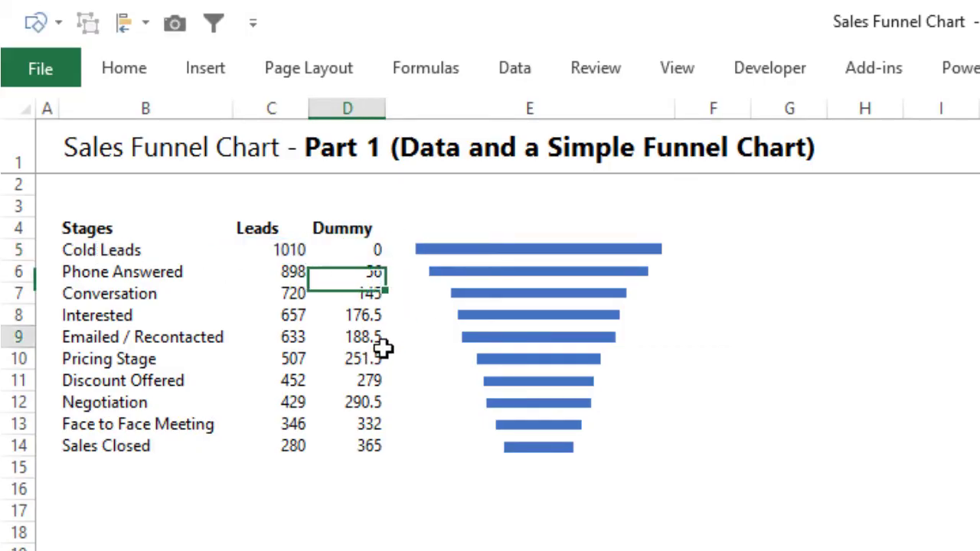
left_click(380, 341)
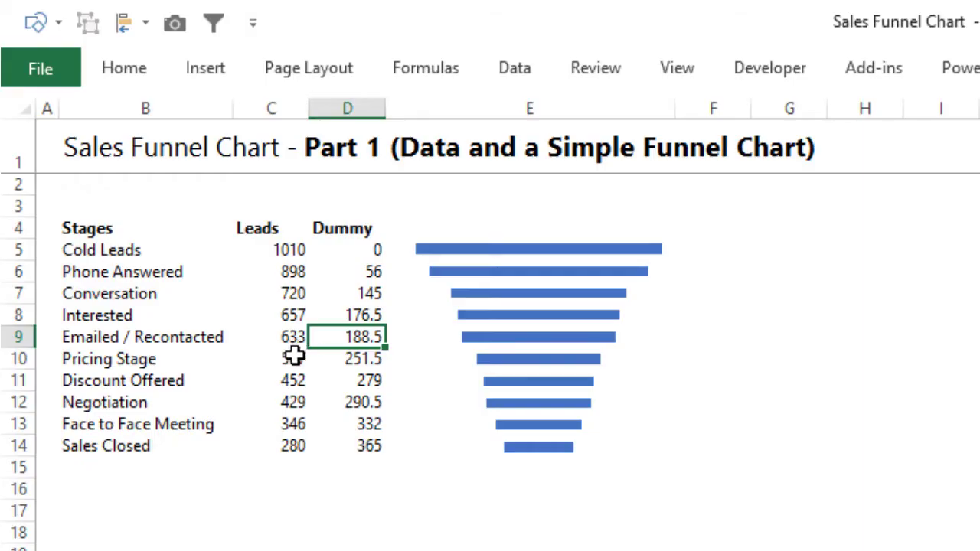
key("F2")
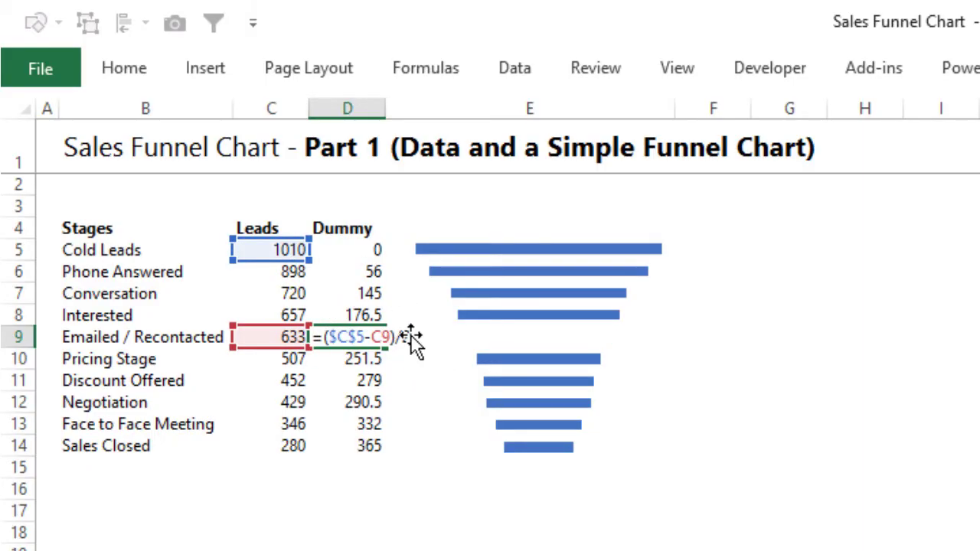
key("ctrl+Return")
left_click_drag(291, 257, 291, 436)
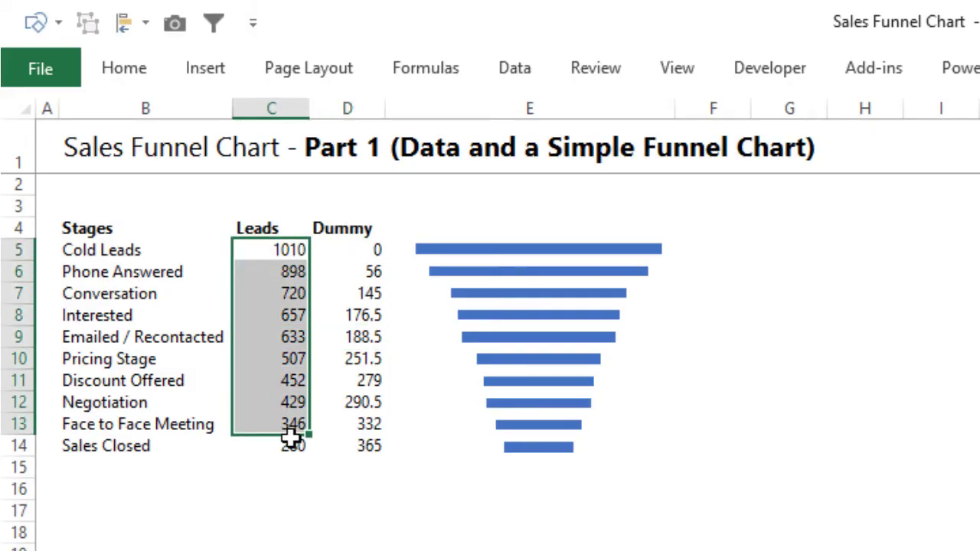
left_click_drag(375, 272, 379, 448)
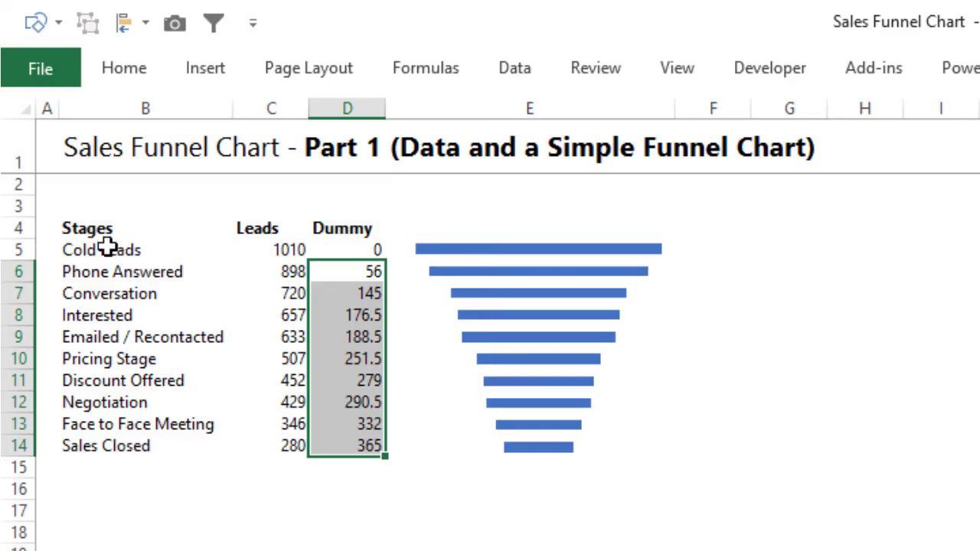
- Insert a default clustered column chart from the Stages, Leads and Dummy data in B4:D14
left_click_drag(104, 230, 153, 272)
left_click_drag(282, 348, 345, 457)
key("alt+F1")
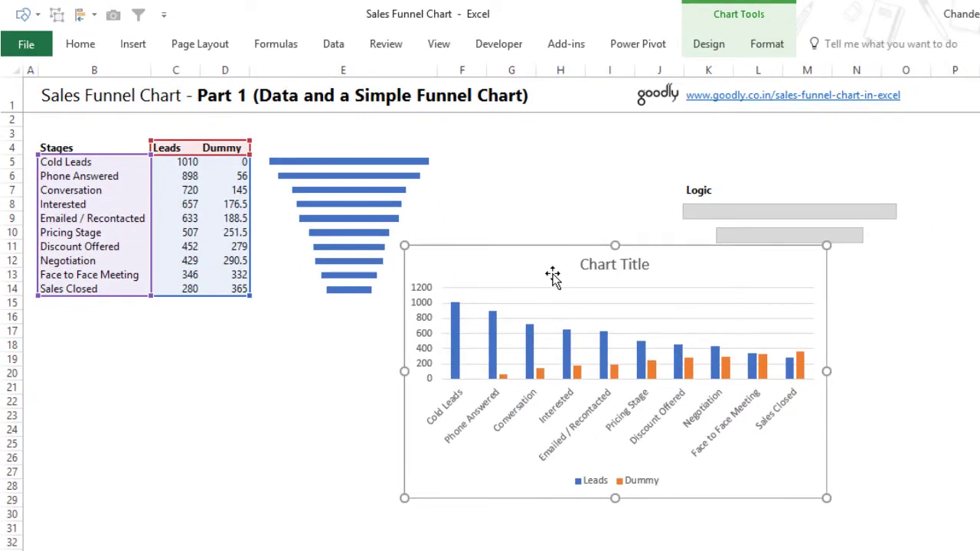
- Change the new chart's type to Stacked Bar
right_click(545, 267)
left_click(600, 411)
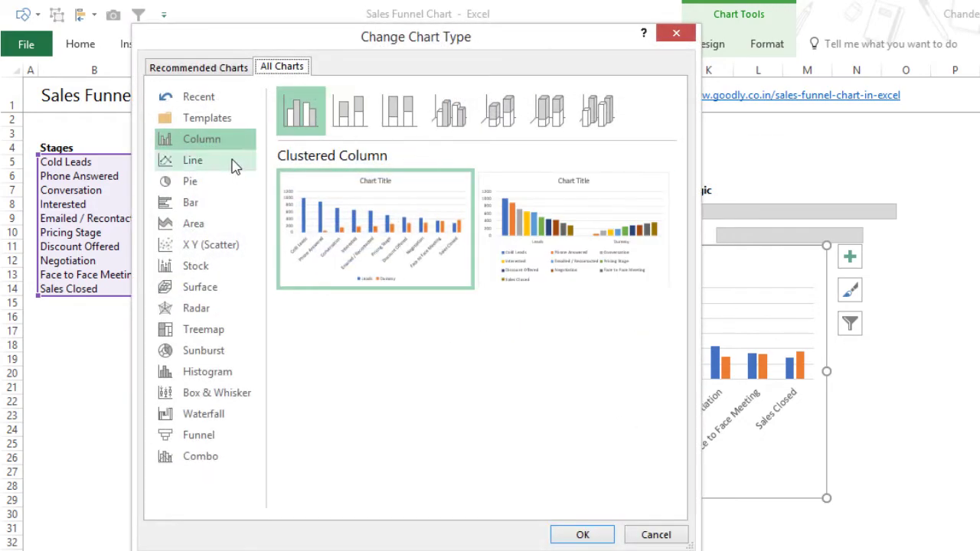
left_click(195, 203)
left_click(349, 111)
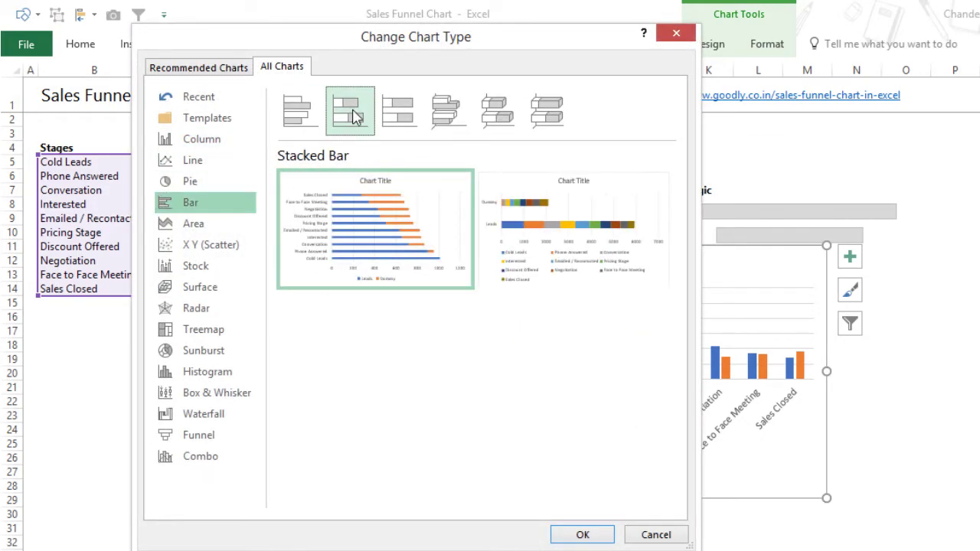
left_click(582, 536)
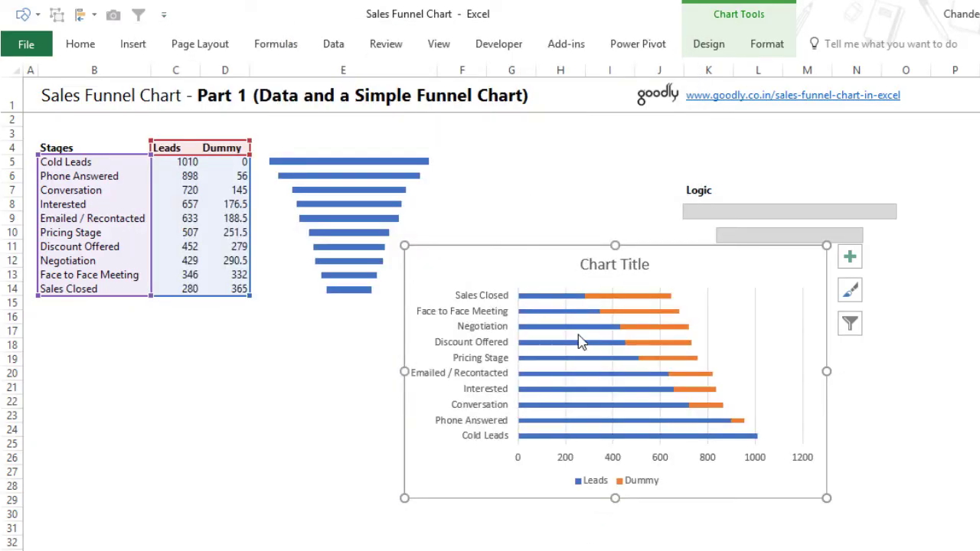
- Delete the title and the legend from the stacked bar chart
left_click(639, 279)
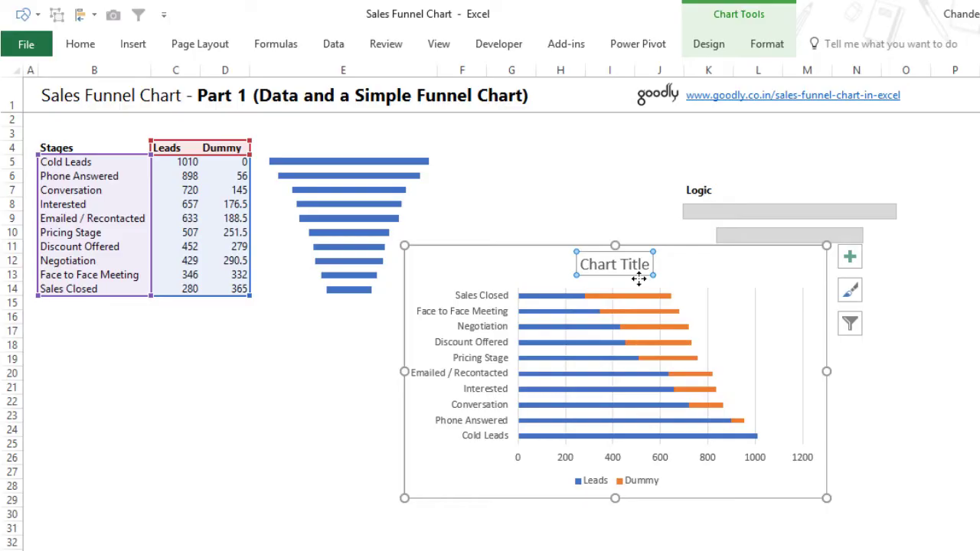
key("Delete")
left_click(632, 484)
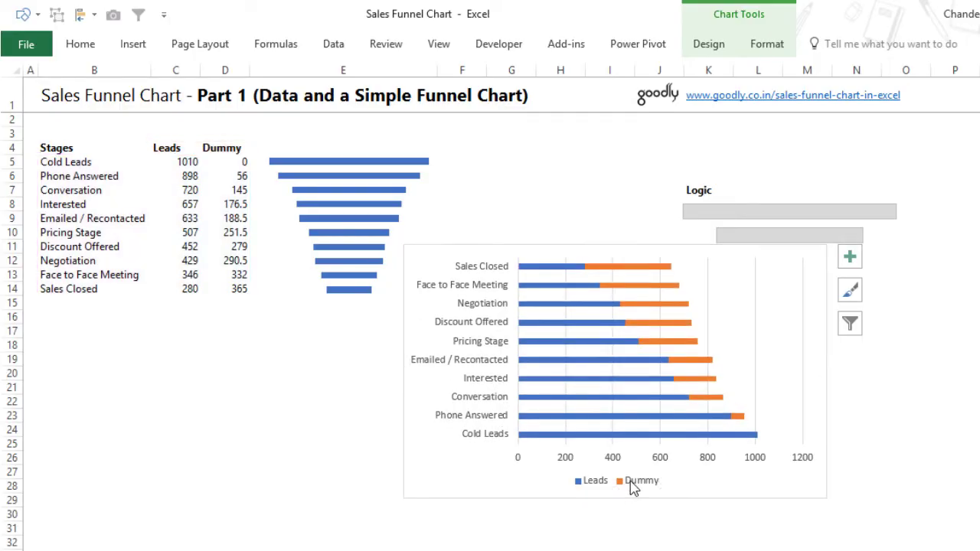
key("Delete")
left_click(653, 515)
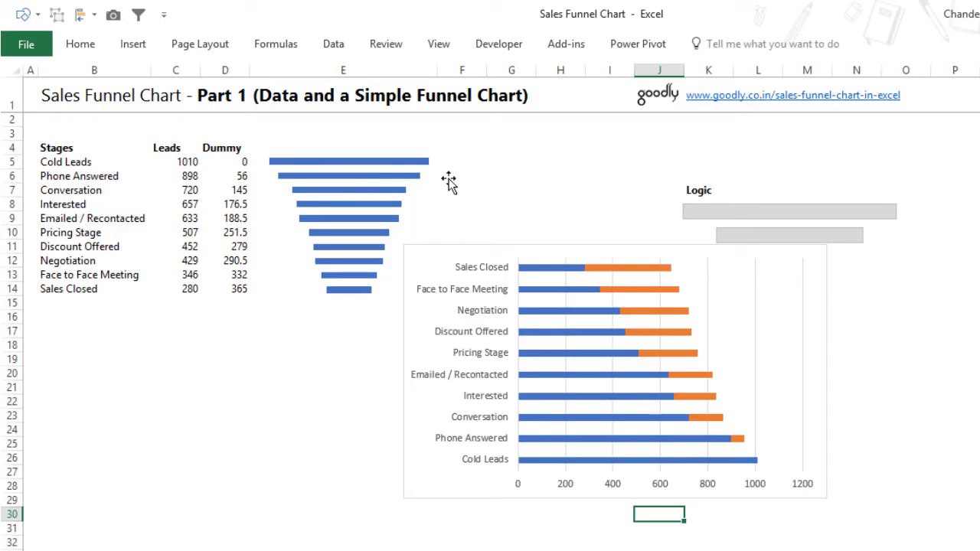
- Set the stage axis of the stacked bar chart to show its categories in reverse order
left_click(601, 463)
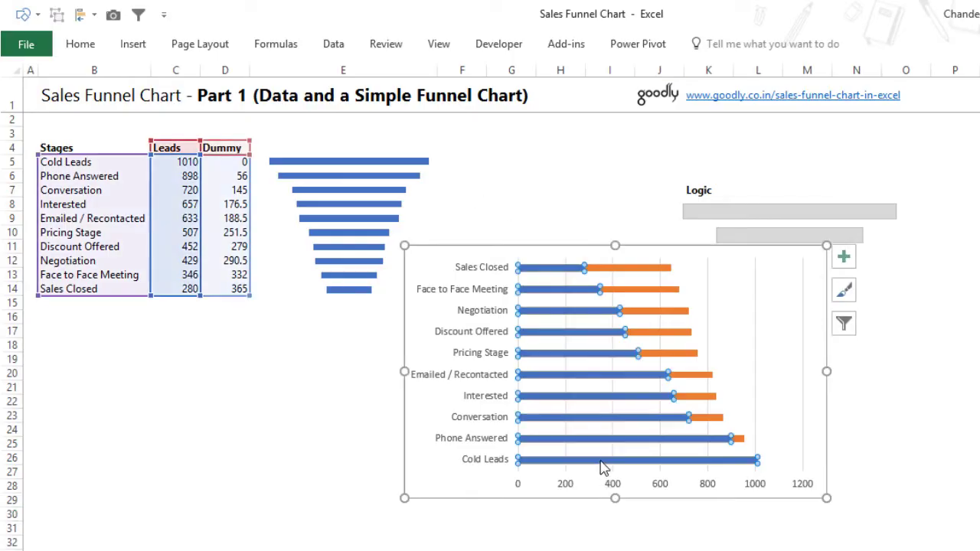
left_click(487, 417)
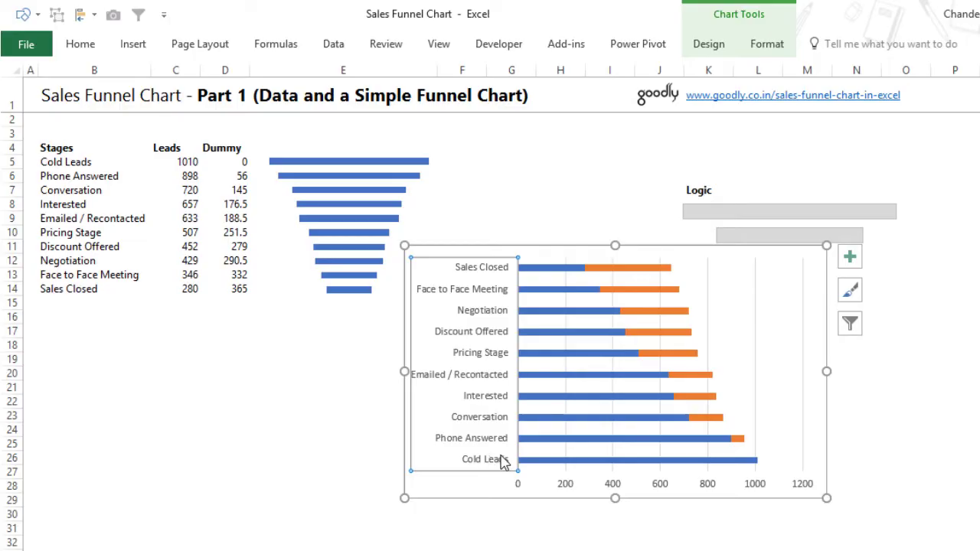
double_click(502, 460)
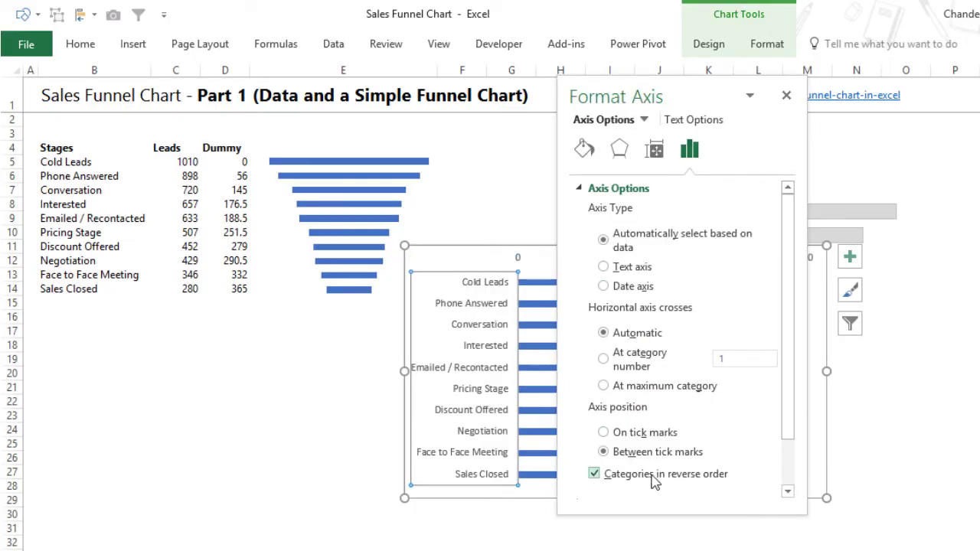
left_click(786, 95)
left_click(921, 150)
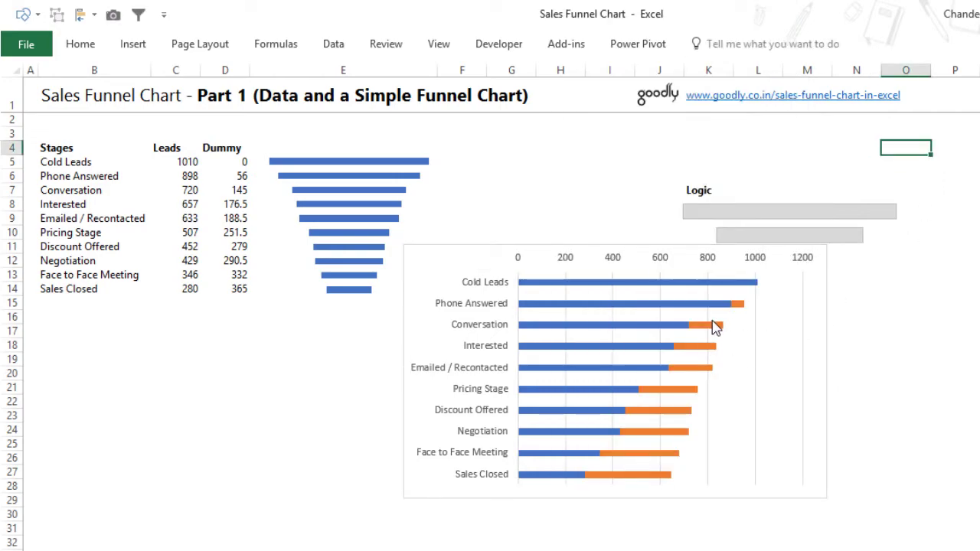
- Reorder the stacked bar chart's data series so that Dummy comes before Leads
left_click(722, 291)
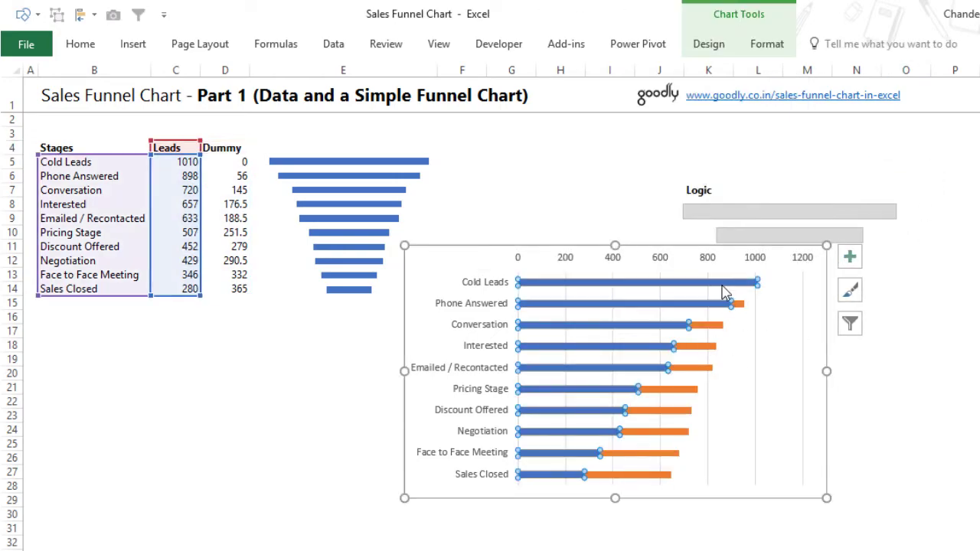
left_click(714, 327)
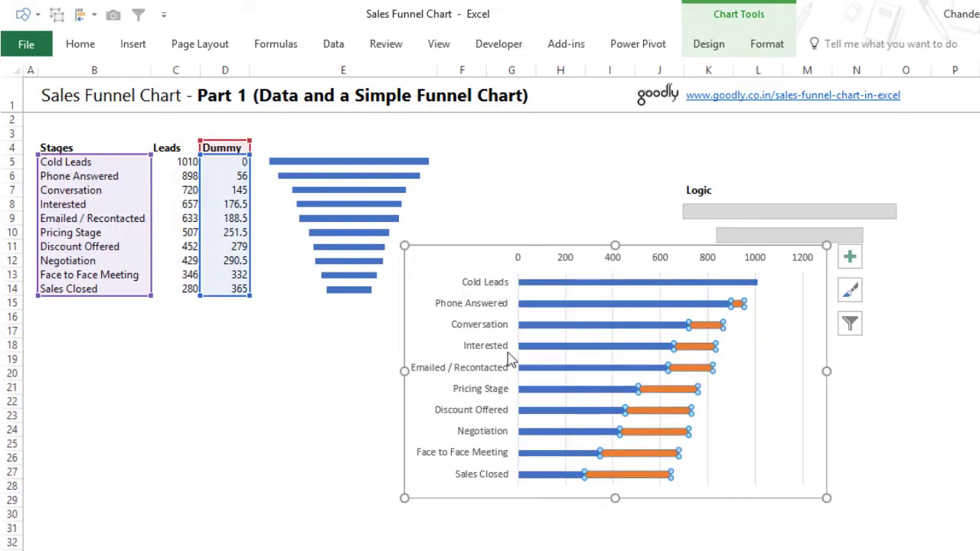
right_click(678, 271)
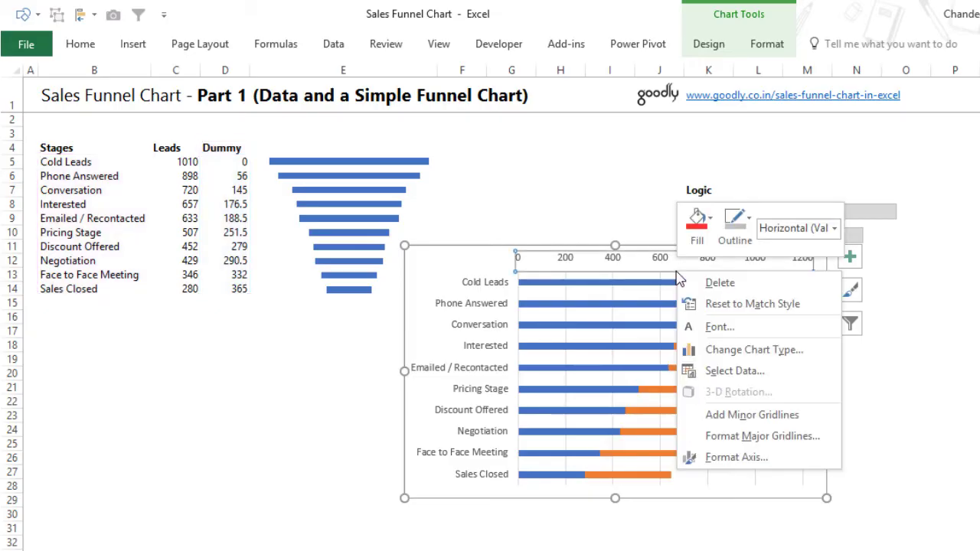
left_click(699, 374)
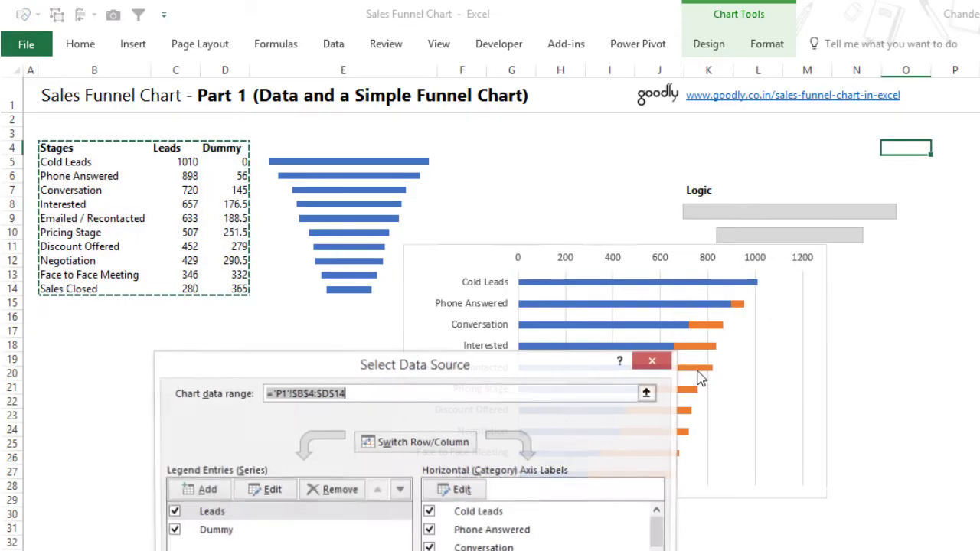
left_click(222, 530)
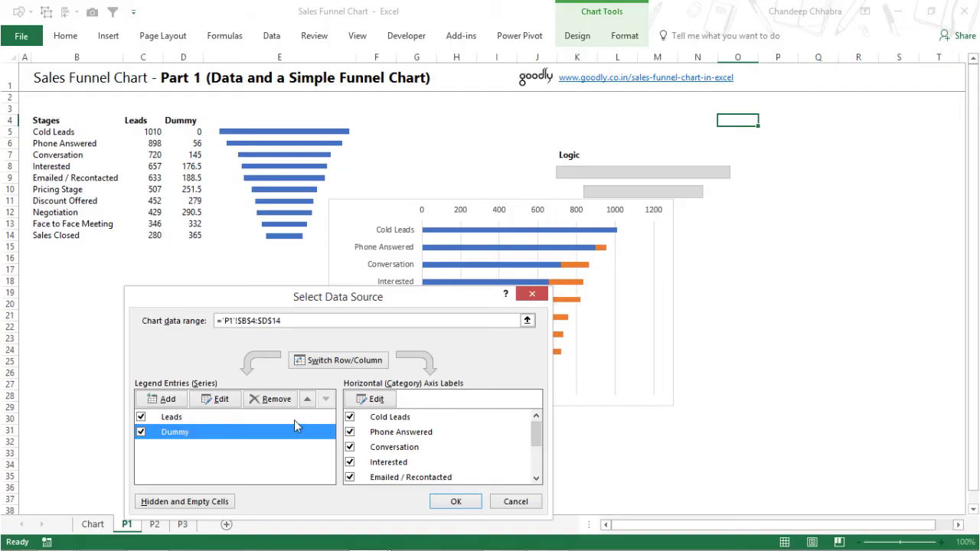
left_click(308, 399)
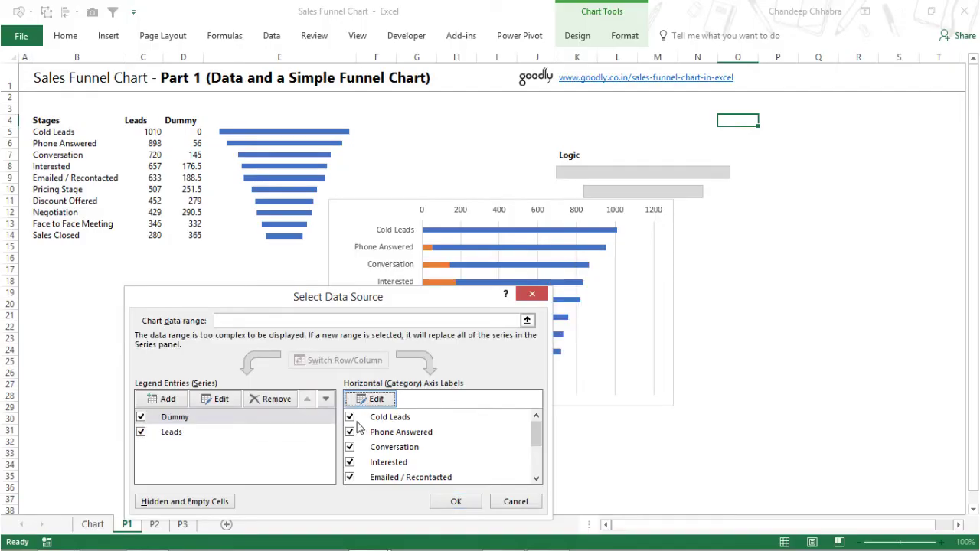
left_click(456, 502)
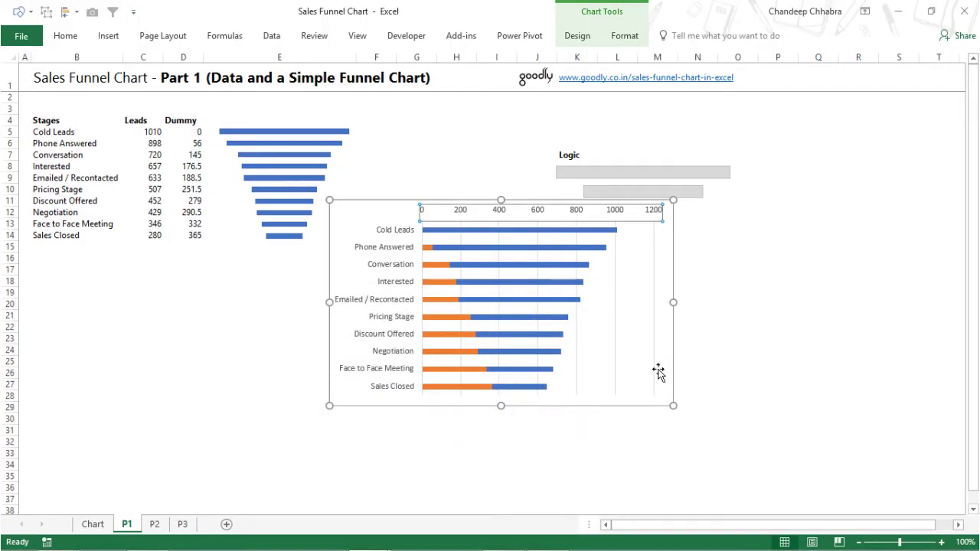
left_click(810, 284)
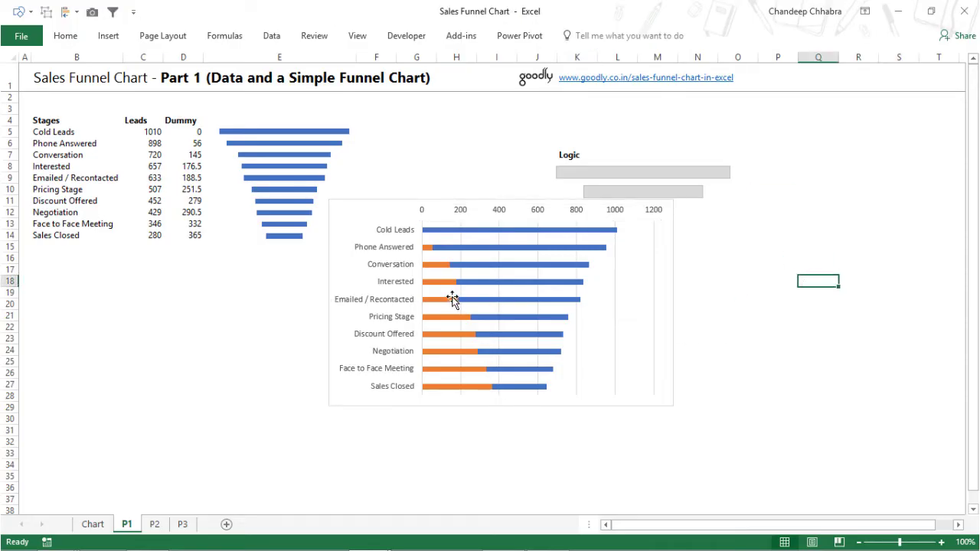
- Set the Dummy series bars in the stacked bar chart to No Fill
right_click(433, 285)
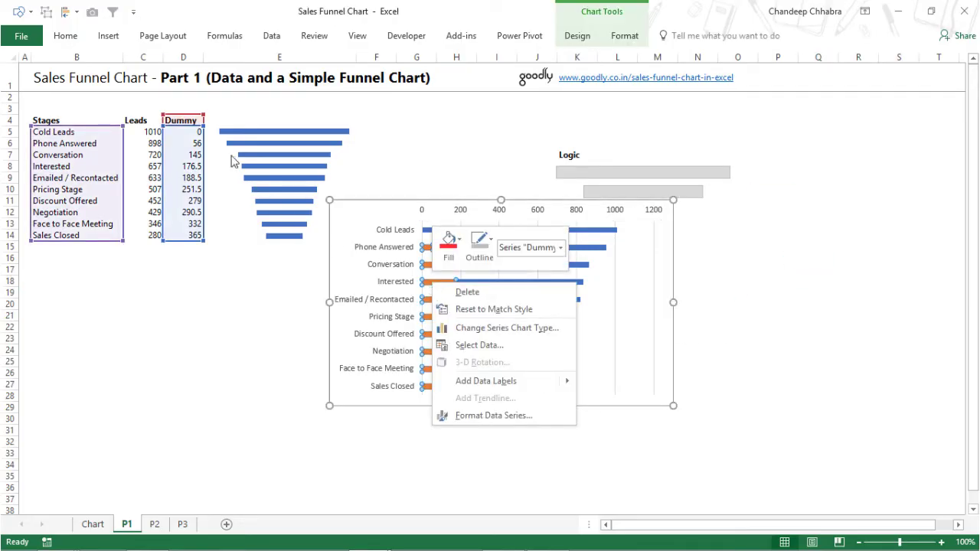
left_click(460, 239)
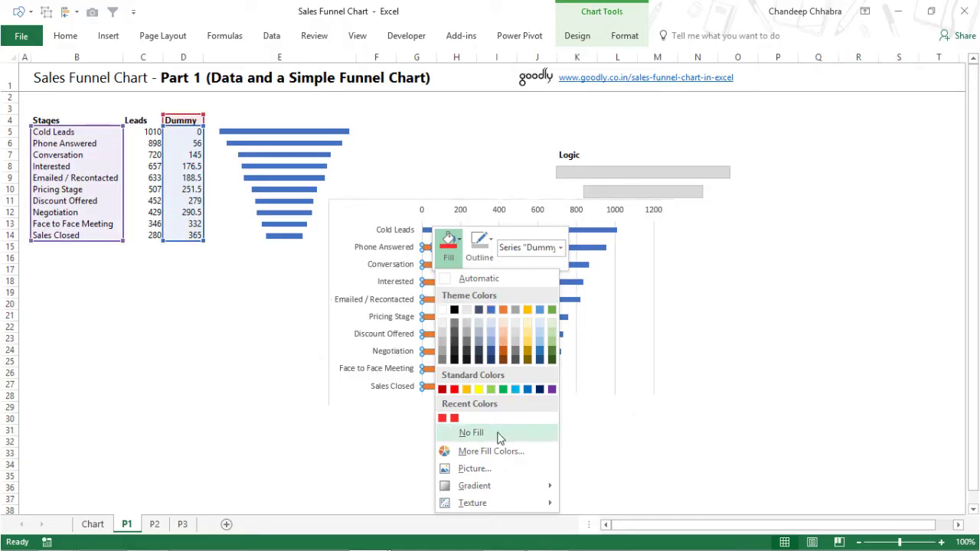
left_click(498, 434)
left_click(819, 337)
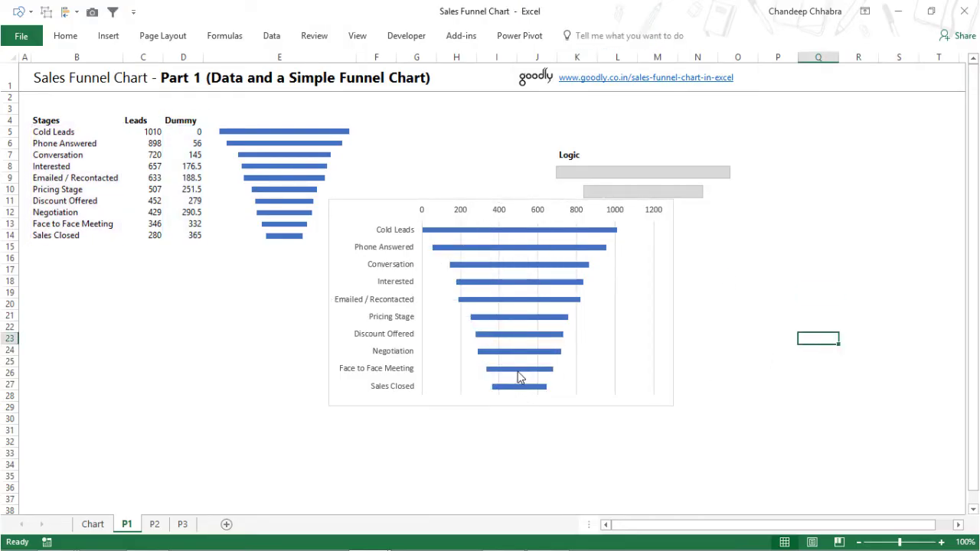
- Move the new funnel chart to the empty area below the Logic shapes
left_click(400, 246)
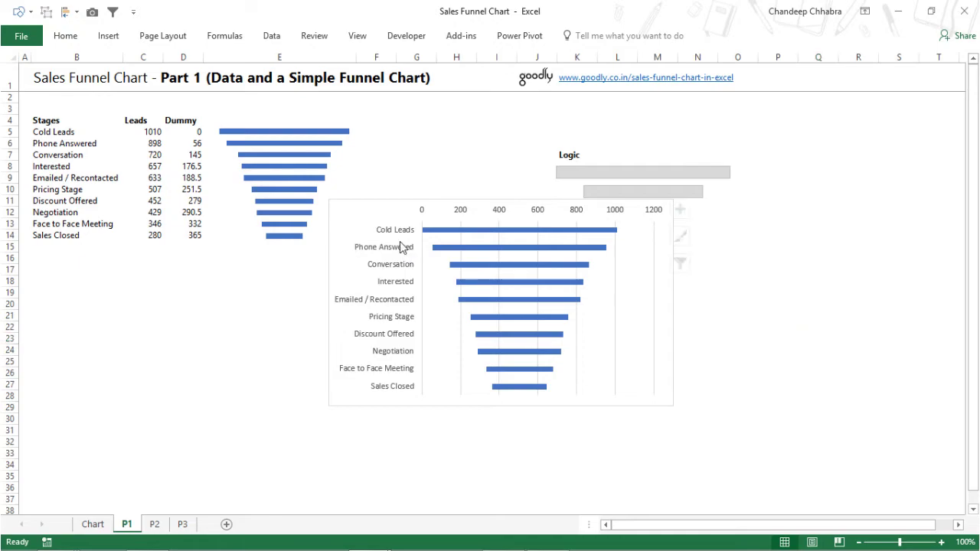
left_click(499, 214)
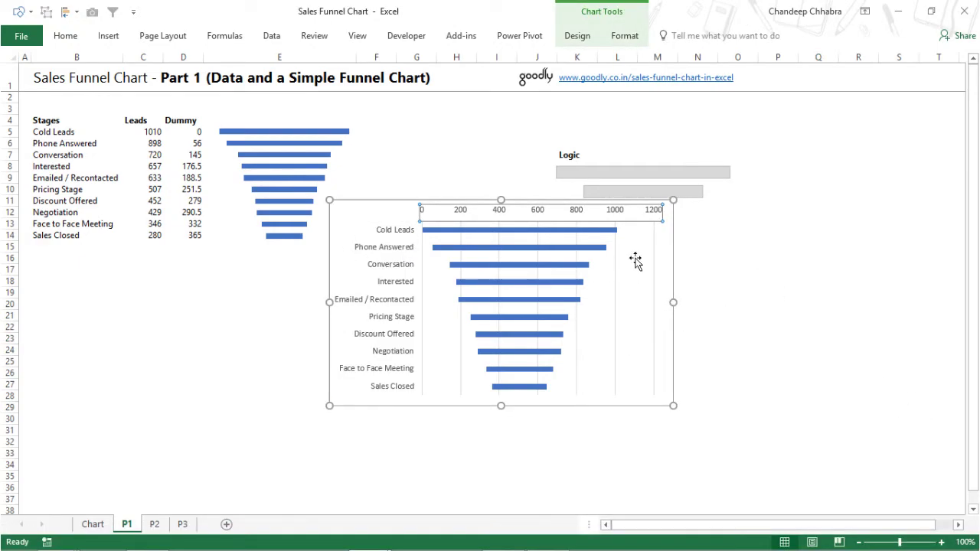
left_click(488, 173)
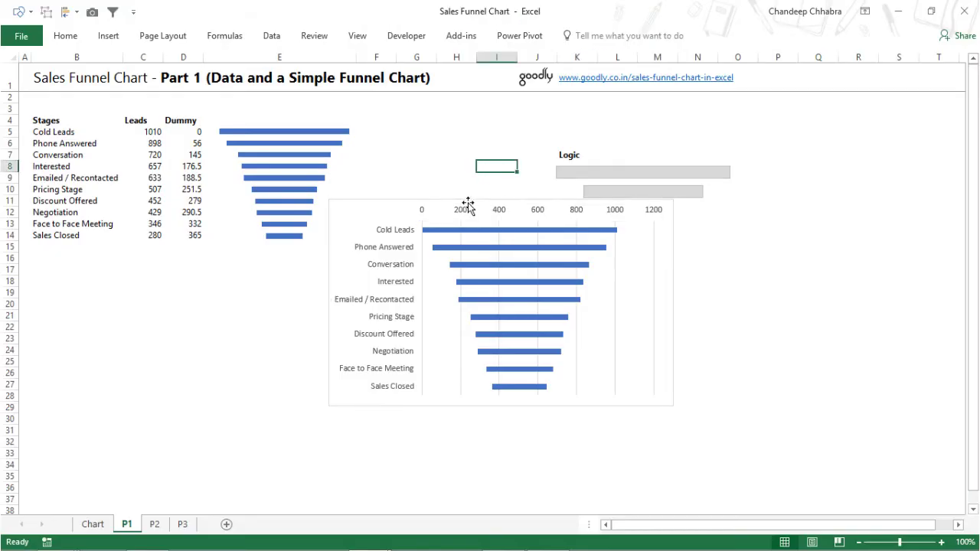
left_click_drag(467, 208, 649, 262)
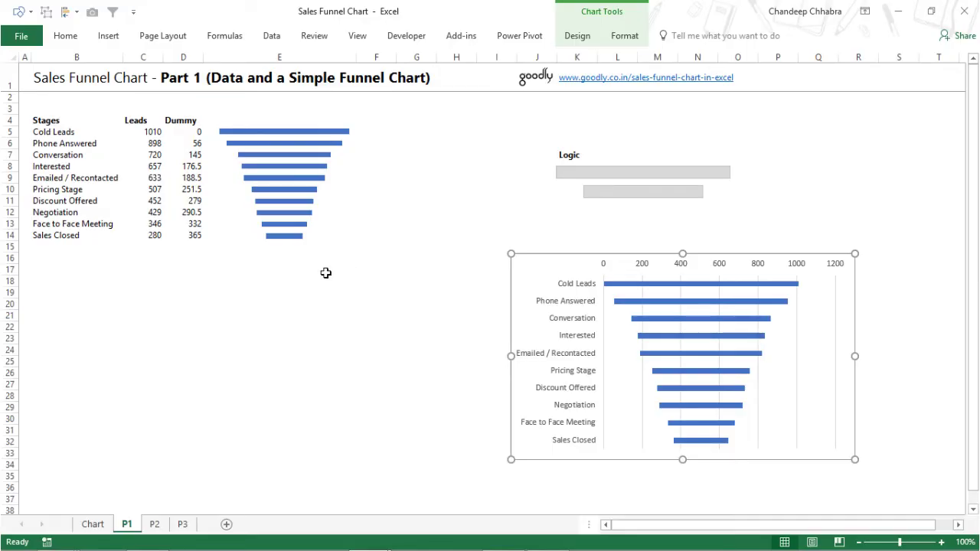
- Step through the column E cells behind the finished funnel to examine how its bars line up with the stage rows
left_click(240, 261)
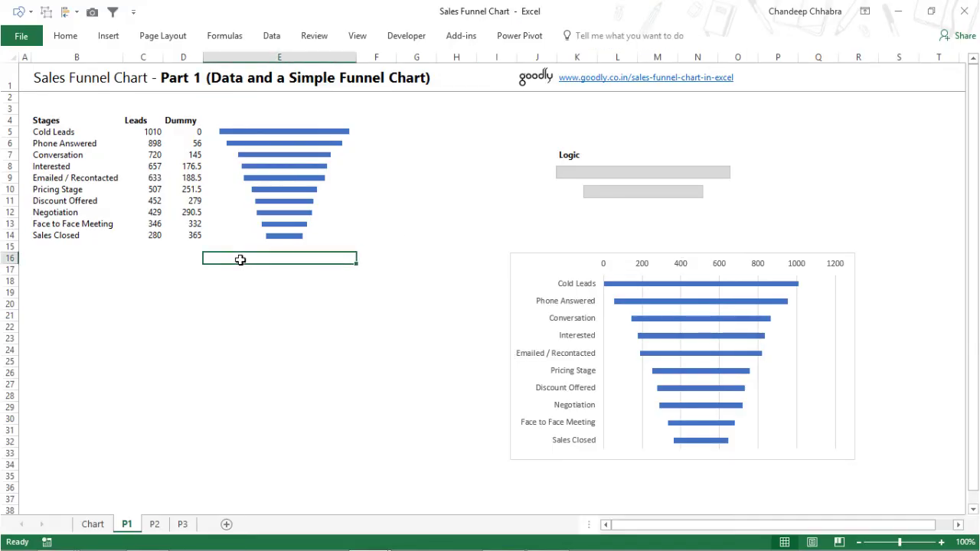
key("Up")
key("Up")
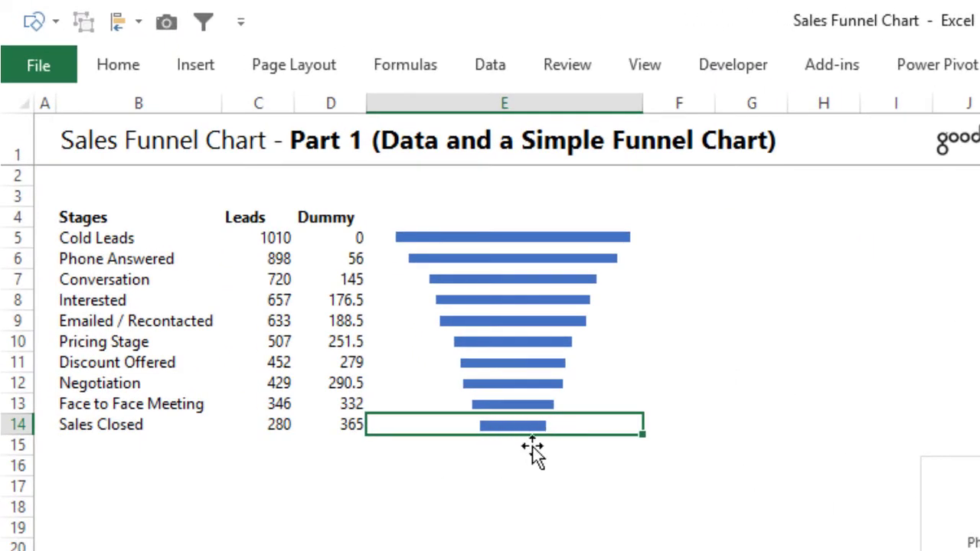
key("Up")
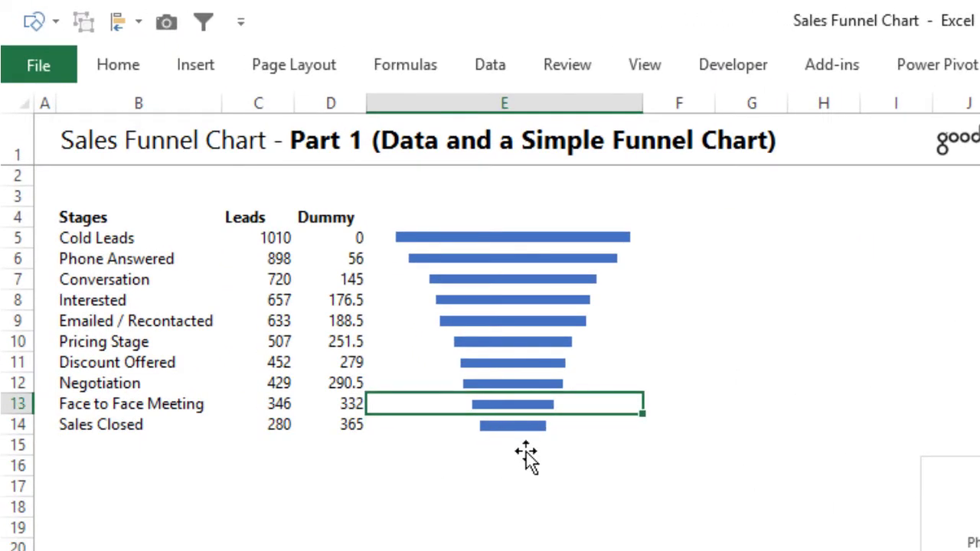
key("Up")
key("Up")
key("Up")
key("Up")
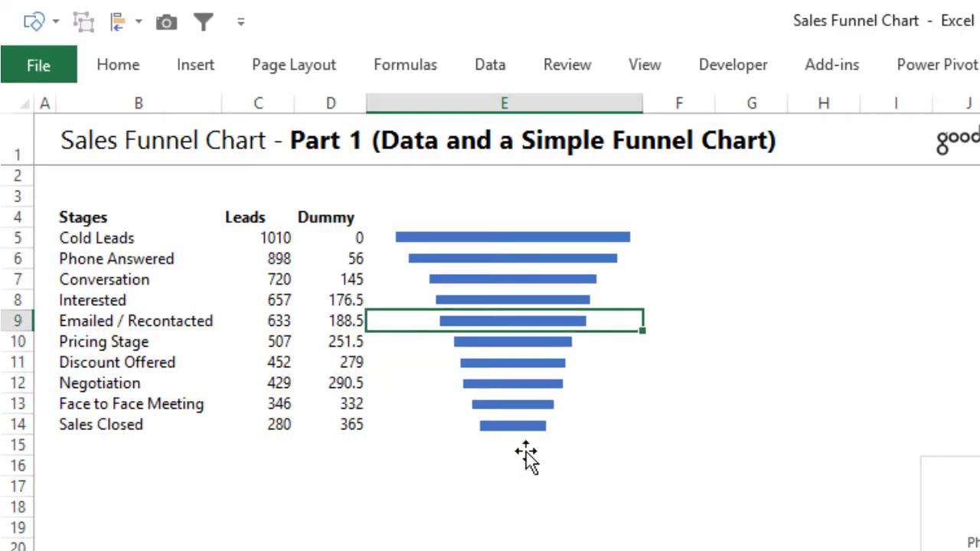
key("Up")
key("Up")
key("Up")
key("Up")
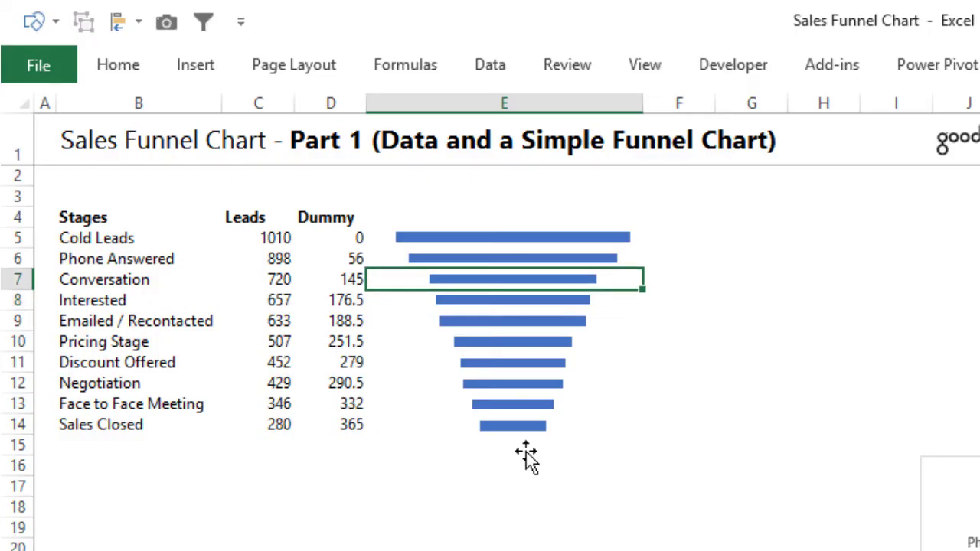
key("Down")
key("Down")
key("Down")
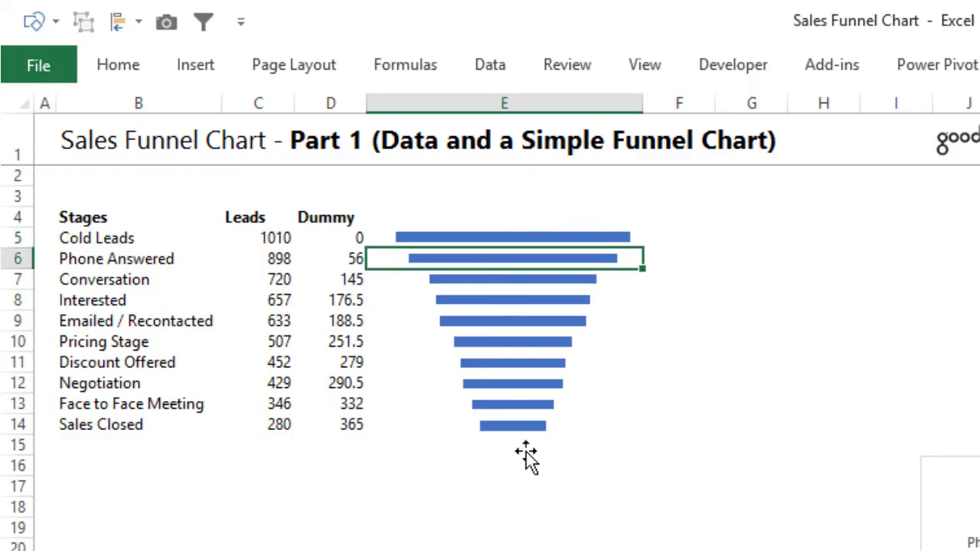
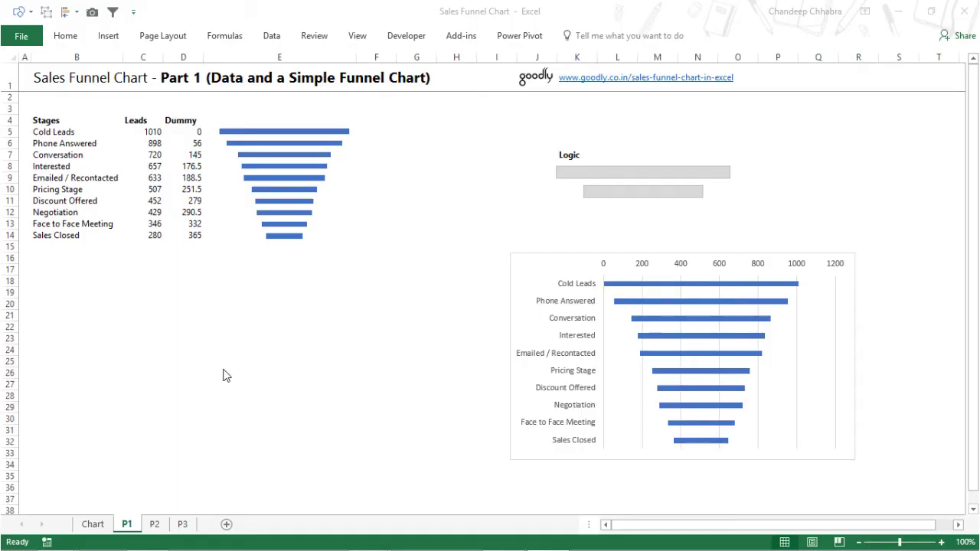
- Open sheet P2, switch to the Chart dashboard and select several stages, ending on Emailed / Recontacted, to examine the dynamic highlighting
key("ctrl+Page_Down")
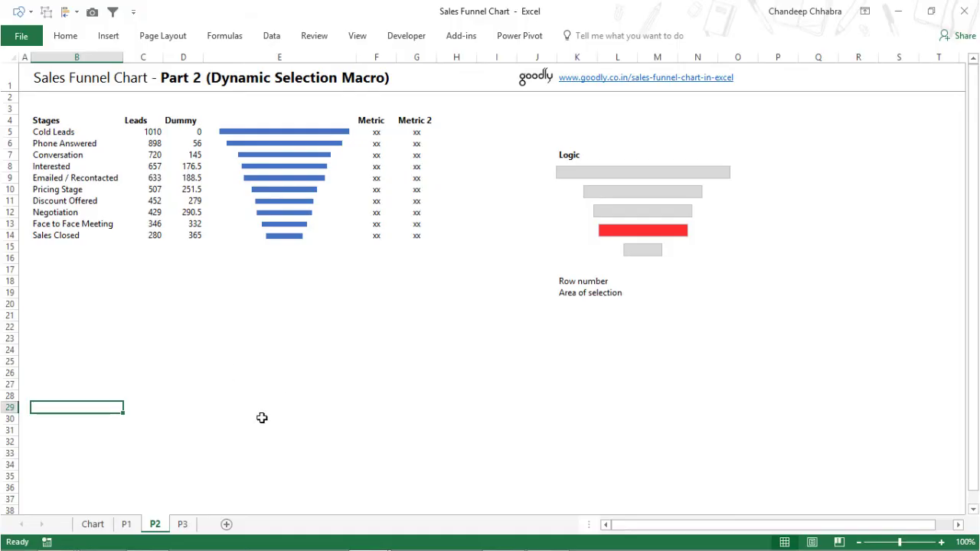
left_click(94, 525)
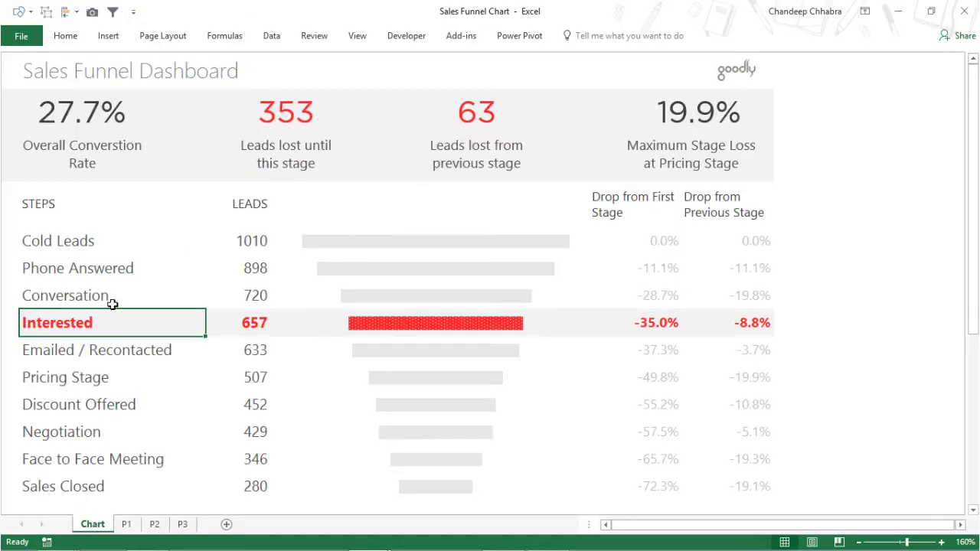
left_click(111, 304)
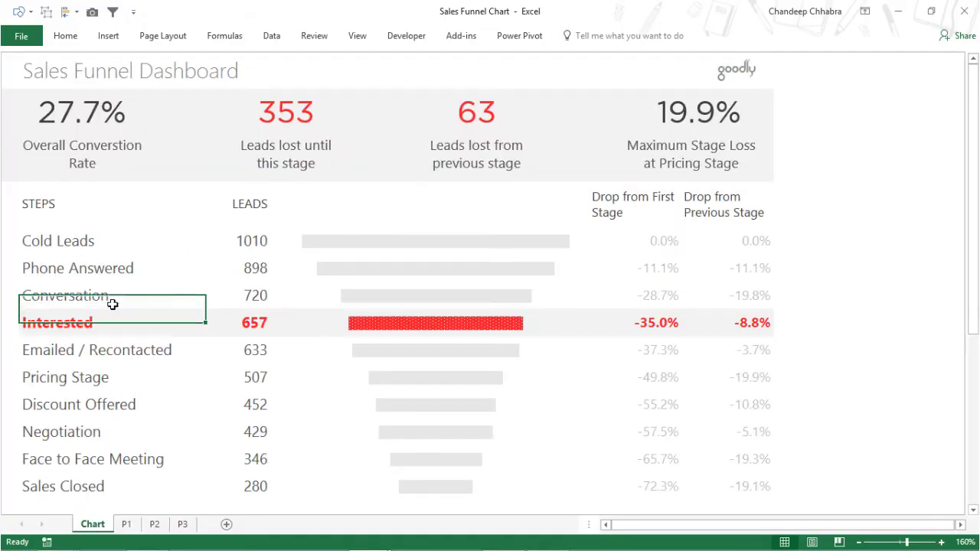
left_click(114, 379)
left_click(114, 406)
left_click(108, 434)
left_click(156, 350)
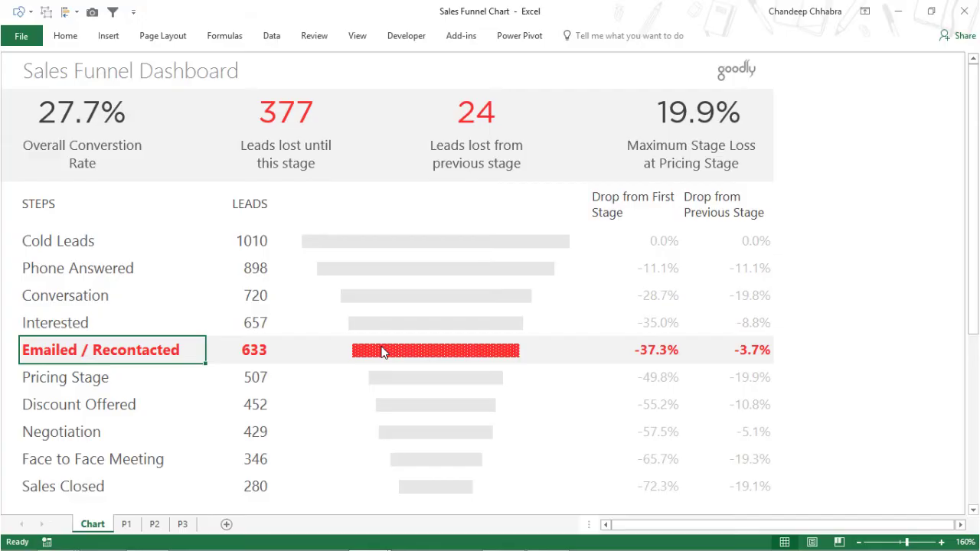
- Go to sheet P2 and examine the Logic diagram with its row number and area of selection notes
left_click(155, 525)
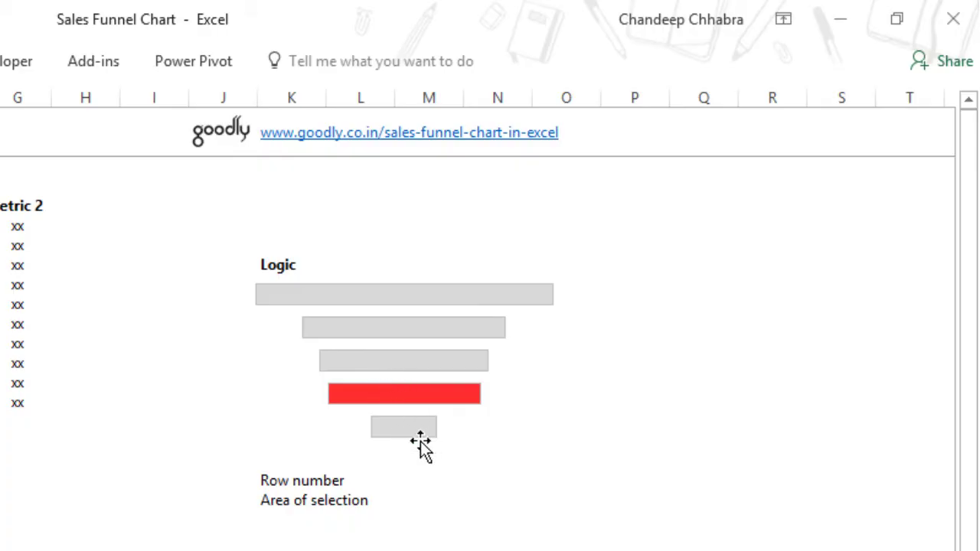
left_click(310, 404)
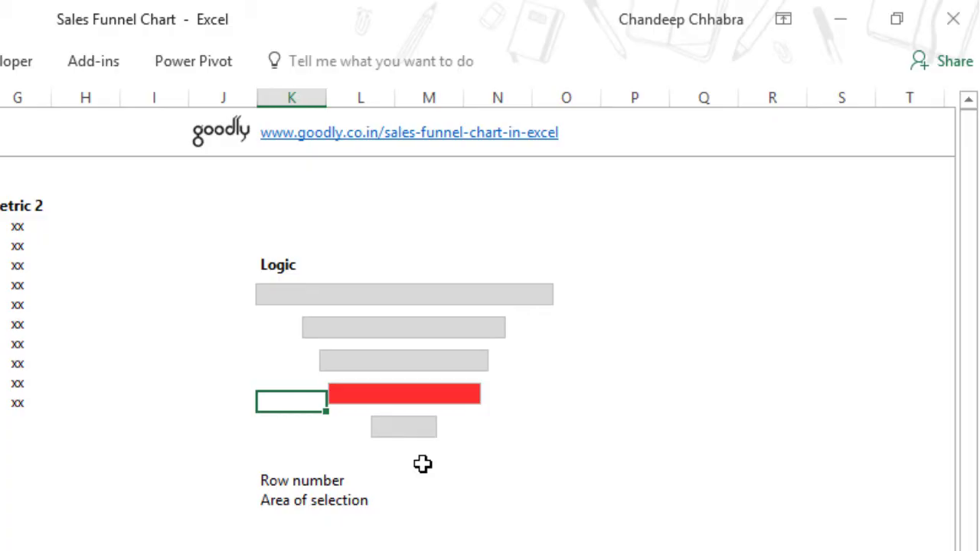
left_click(225, 326)
left_click(231, 309)
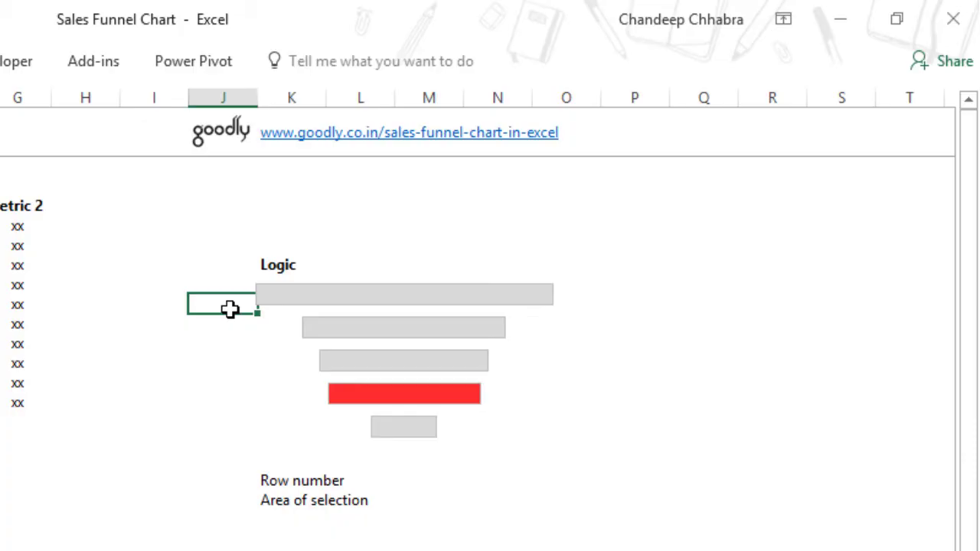
left_click(246, 345)
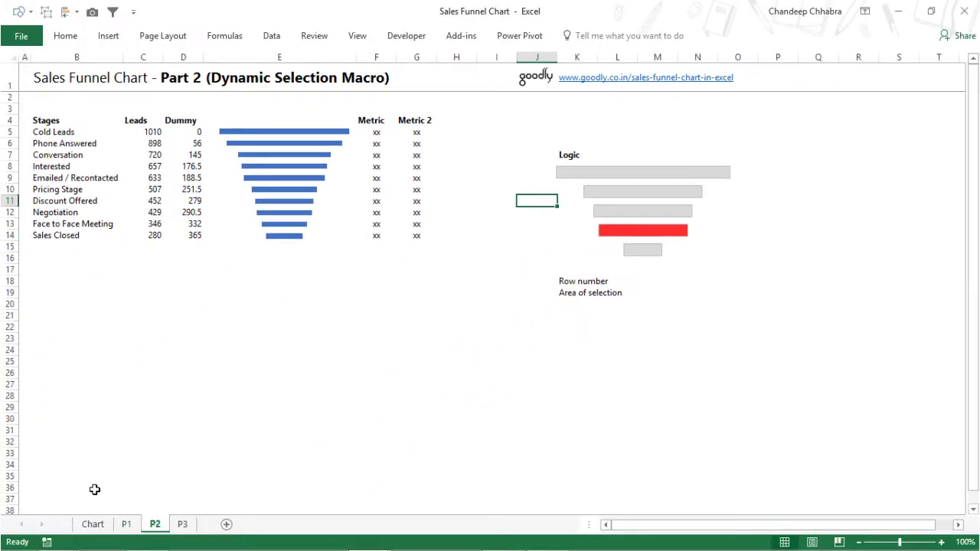
- Return to the Chart dashboard and select cells outside the stage rows to check how the highlight responds
left_click(90, 525)
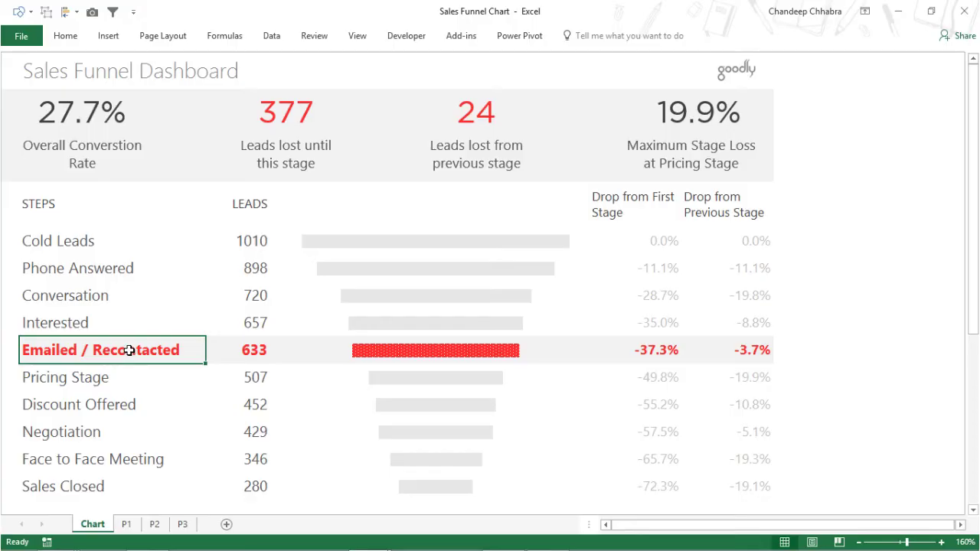
key("Up")
key("Up")
key("Up")
key("Right")
key("Right")
left_click(642, 205)
left_click(546, 198)
left_click(464, 63)
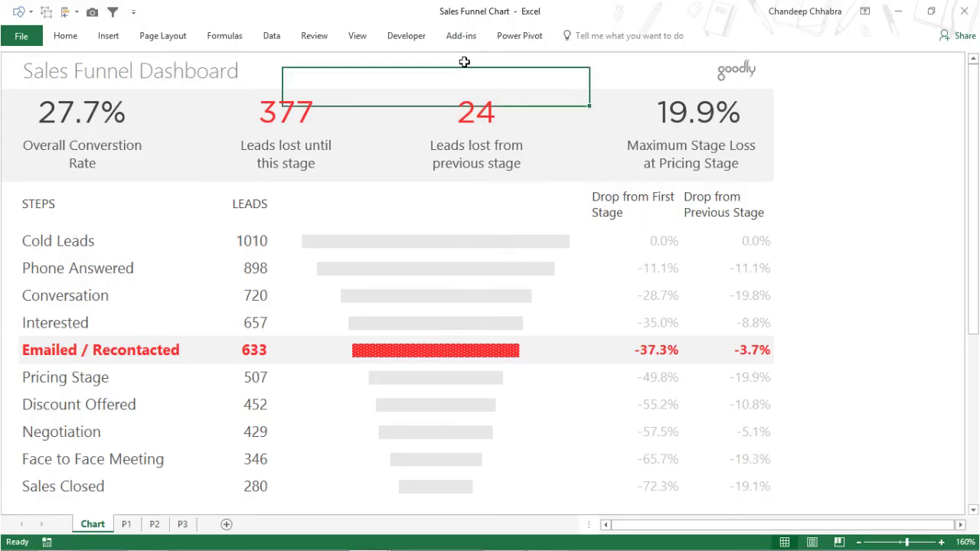
- Select a cell in the Conversation row, followed by the whole stage table from Cold Leads to Sales Closed, to examine the valid selection area
left_click(748, 298)
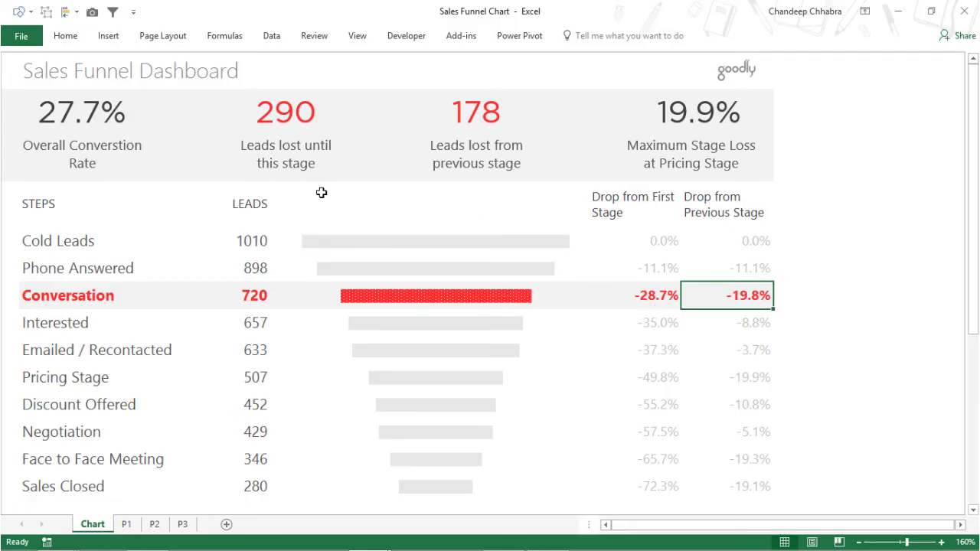
left_click_drag(72, 237, 755, 431)
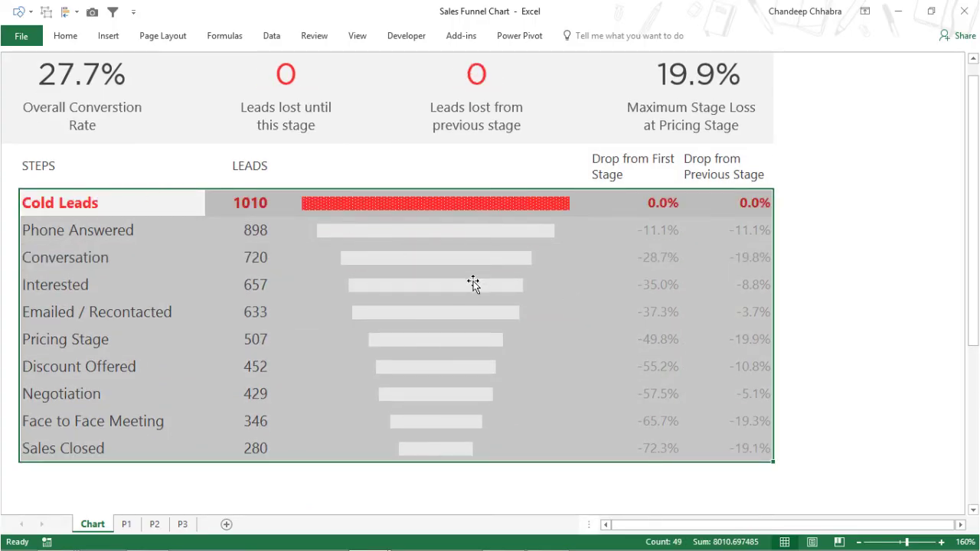
scroll(731, 448, "up", 1)
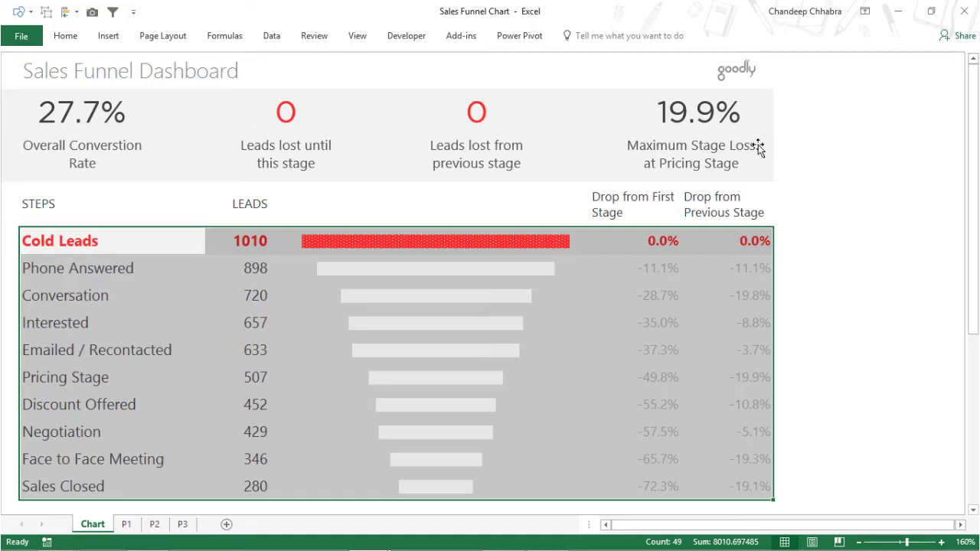
- Select the Cold Leads stage and cells down to Sales Closed on the dashboard to examine the first and last selectable rows
left_click(70, 241)
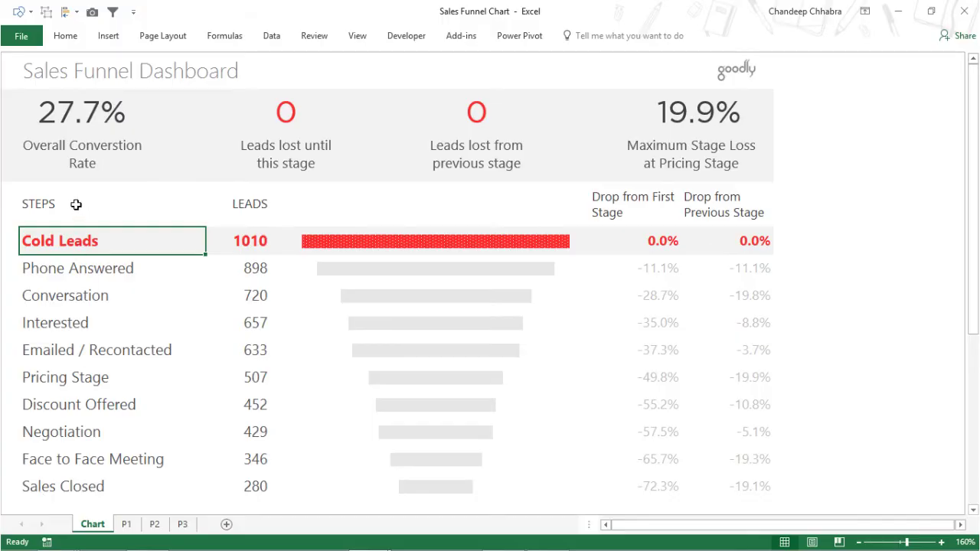
left_click(60, 487)
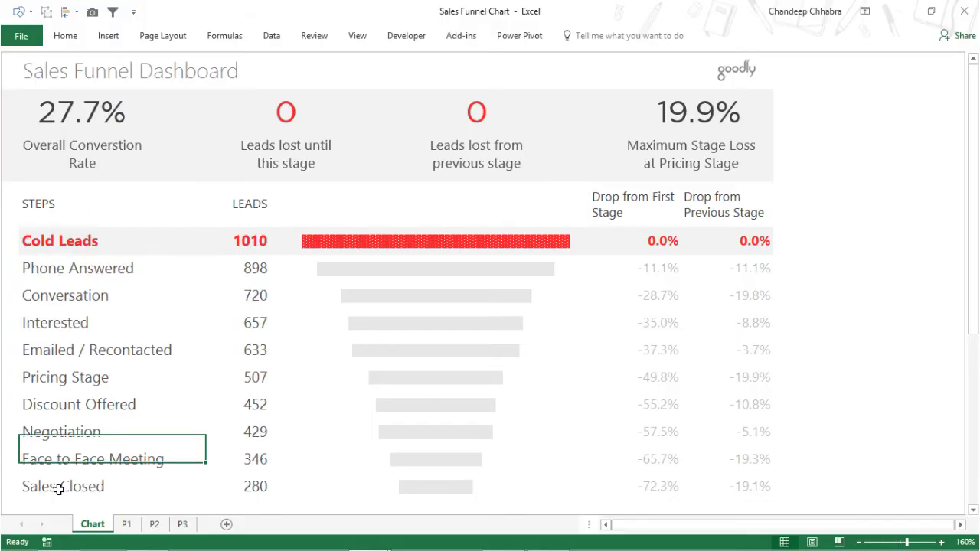
left_click(82, 434)
left_click(122, 490)
- Open sheet P2 and copy the Worksheet_SelectionChange macro from the Chart sheet's code module into Sheet3 (P2)
left_click(156, 525)
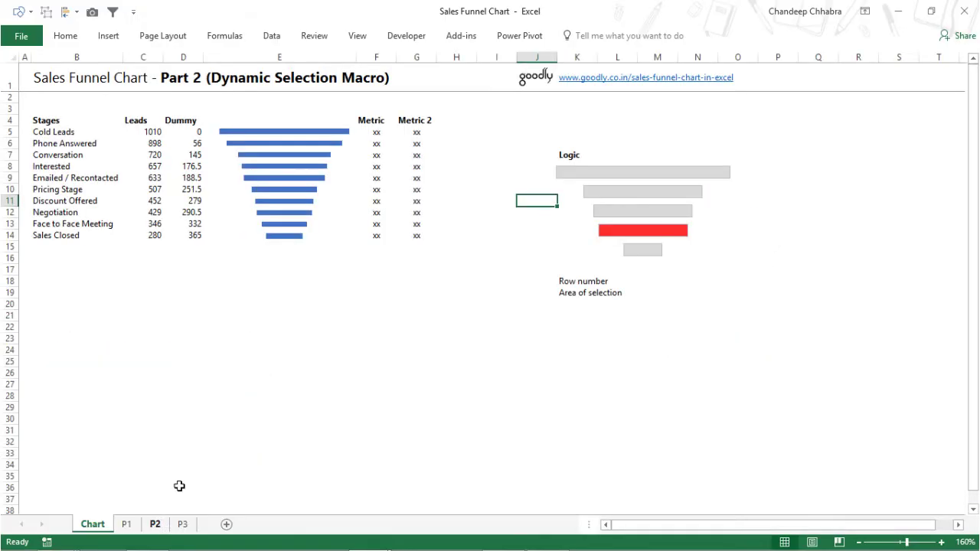
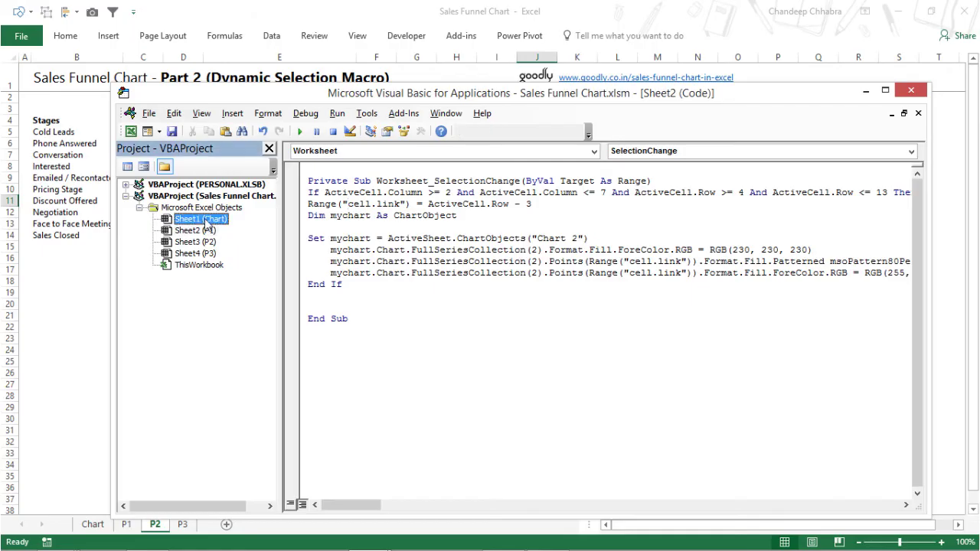
left_click(359, 204)
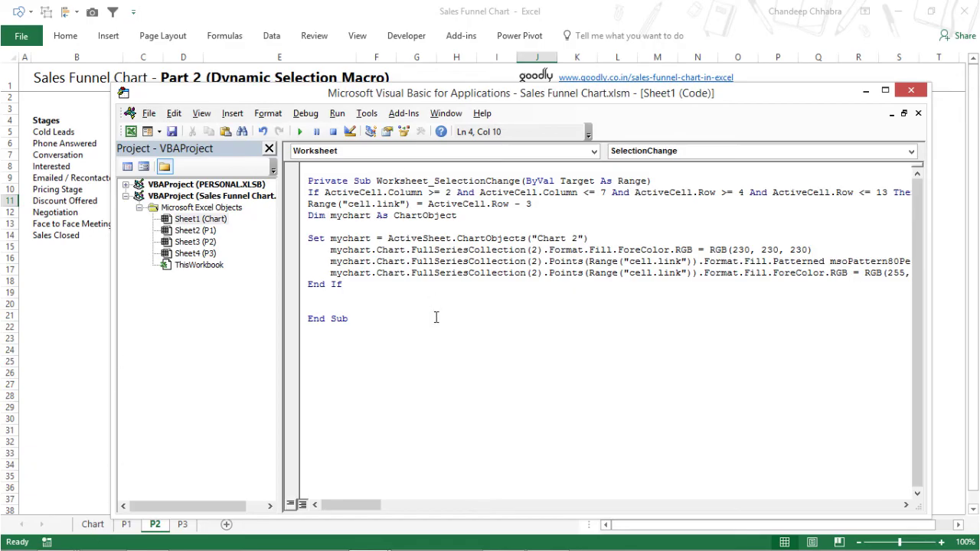
key("ctrl+a")
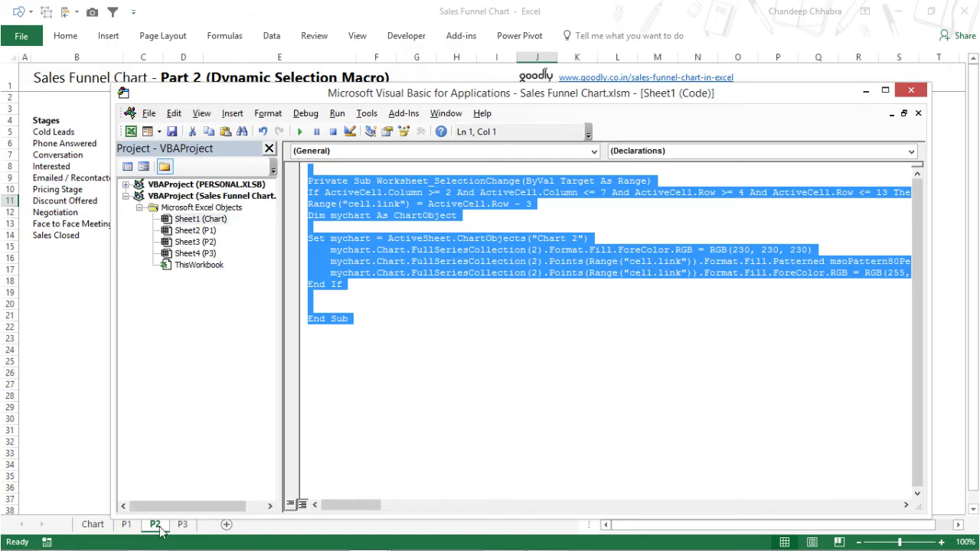
double_click(210, 242)
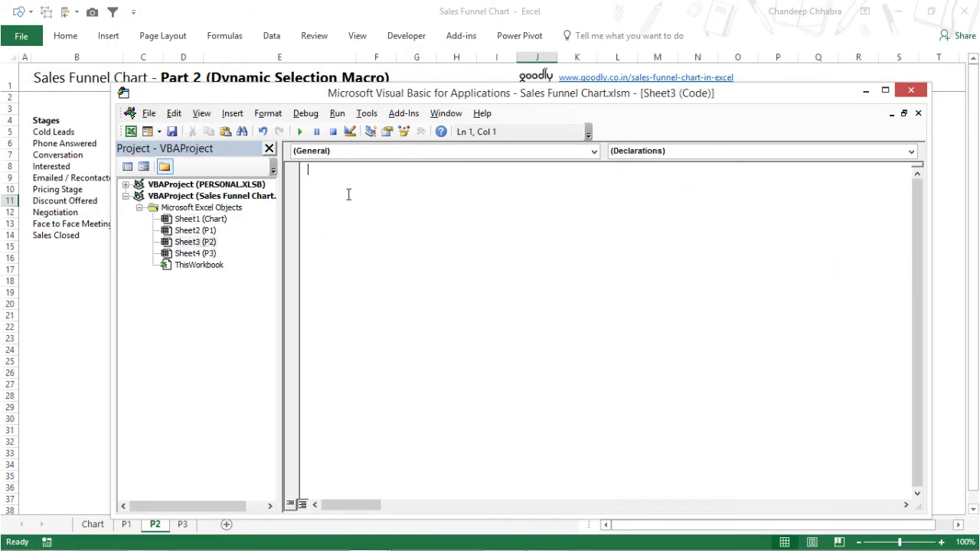
key("ctrl+v")
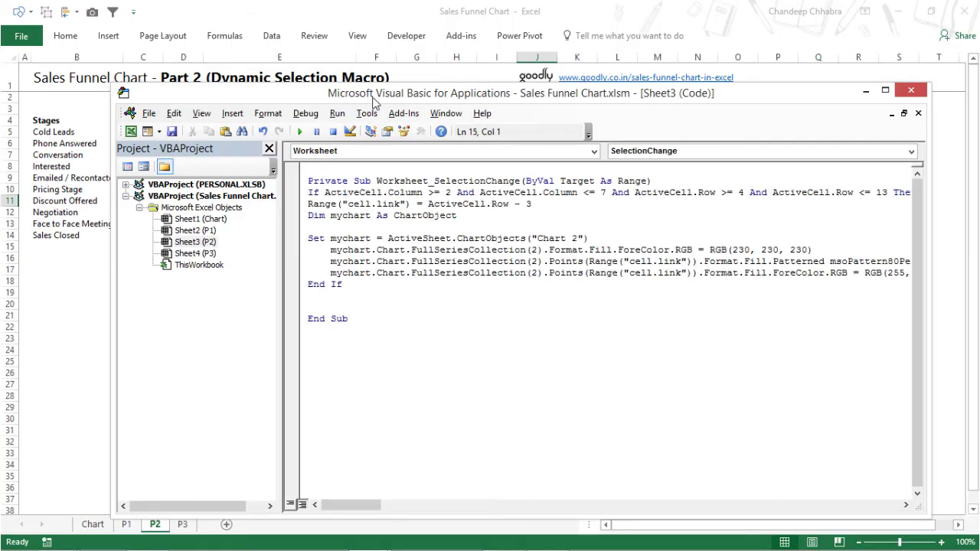
- Set the row limits in the P2 macro's If condition to ActiveCell.Row >= 5 and ActiveCell.Row <= 14
left_click_drag(374, 101, 289, 328)
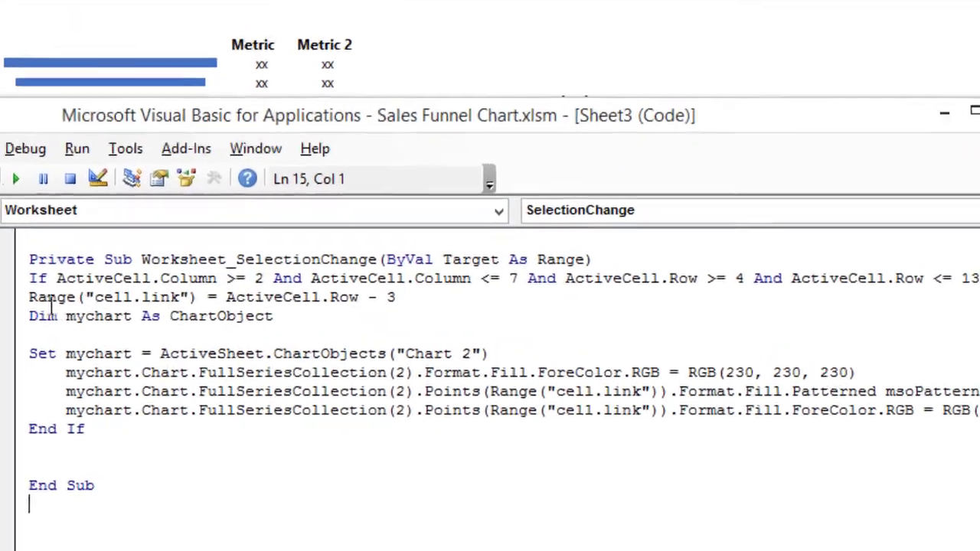
left_click(232, 424)
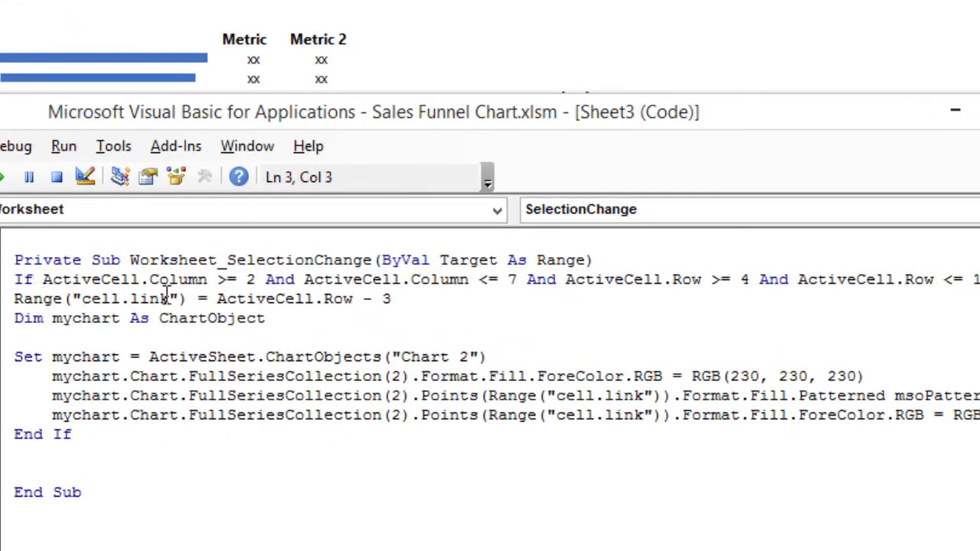
left_click(144, 284)
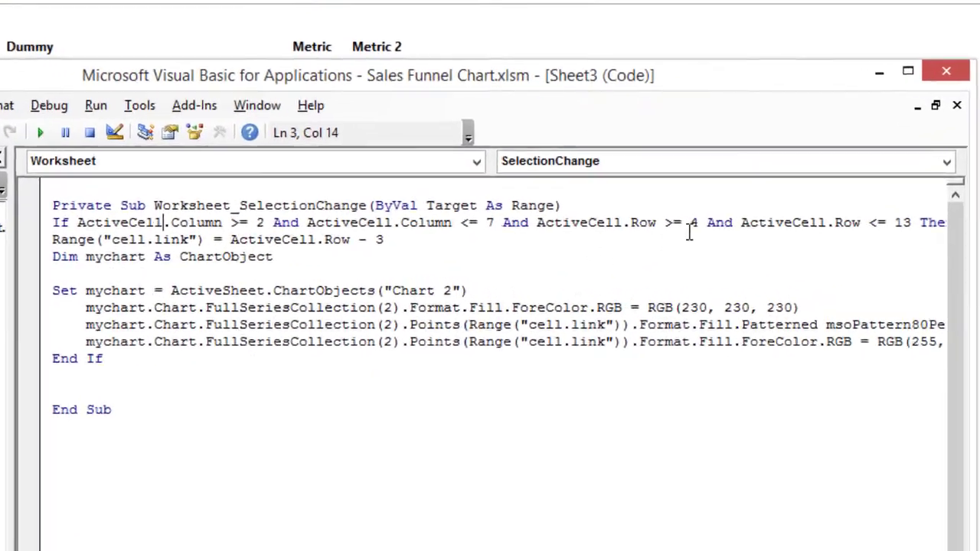
left_click(720, 385)
key("ctrl+Right")
key("ctrl+Right")
key("ctrl+Right")
key("ctrl+Right")
key("ctrl+Right")
key("BackSpace")
type("4")
left_click_drag(974, 277, 979, 277)
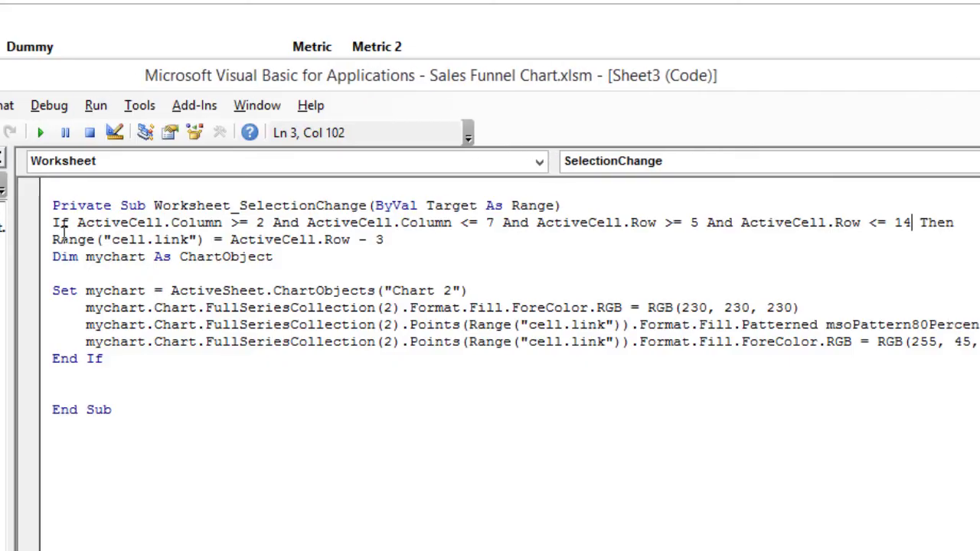
- Review the complete If condition line against the Area of selection note on sheet P2
left_click_drag(52, 223, 973, 230)
key("alt+F11")
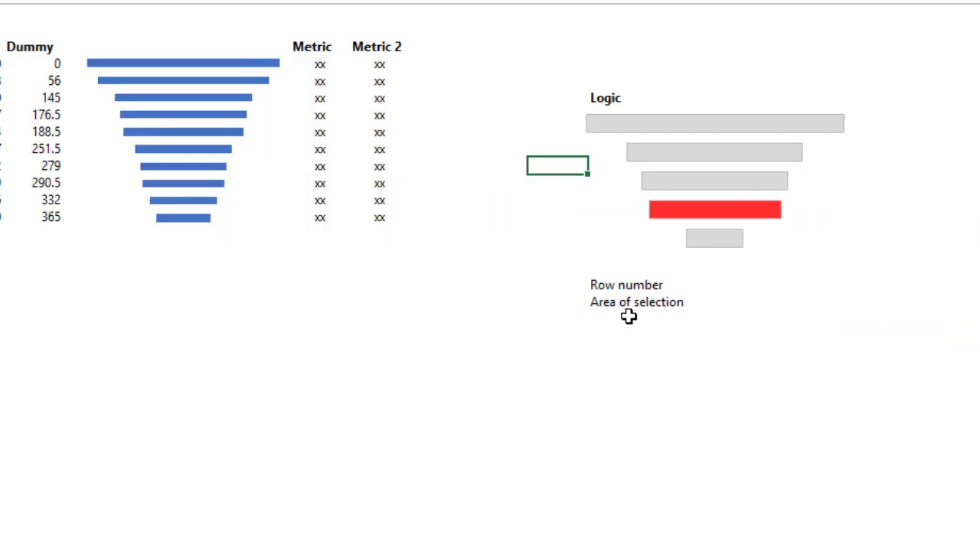
key("alt+F11")
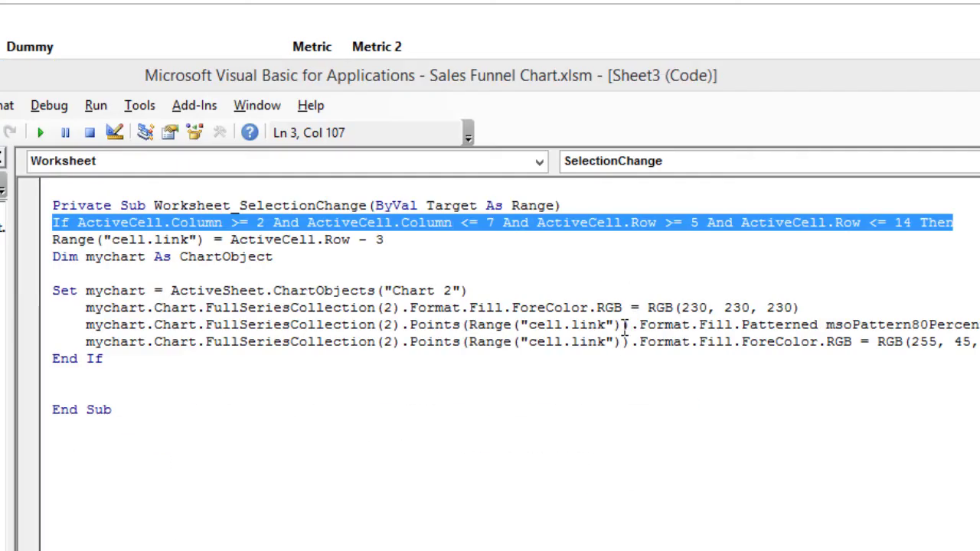
- Replace the "cell.link" reference in the ActiveCell.Row assignment line with "a15"
left_click_drag(199, 73, 183, 204)
left_click(141, 372)
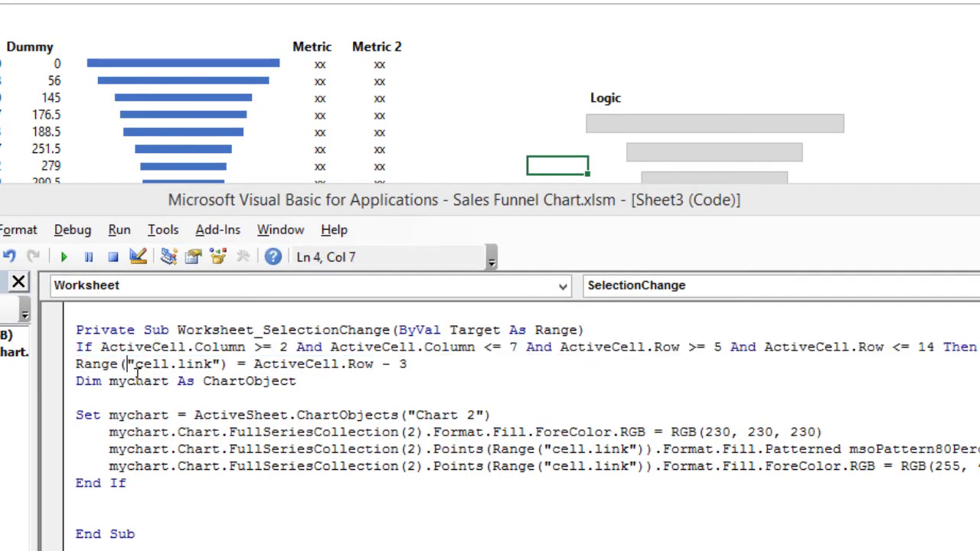
double_click(169, 368)
key("shift+Right")
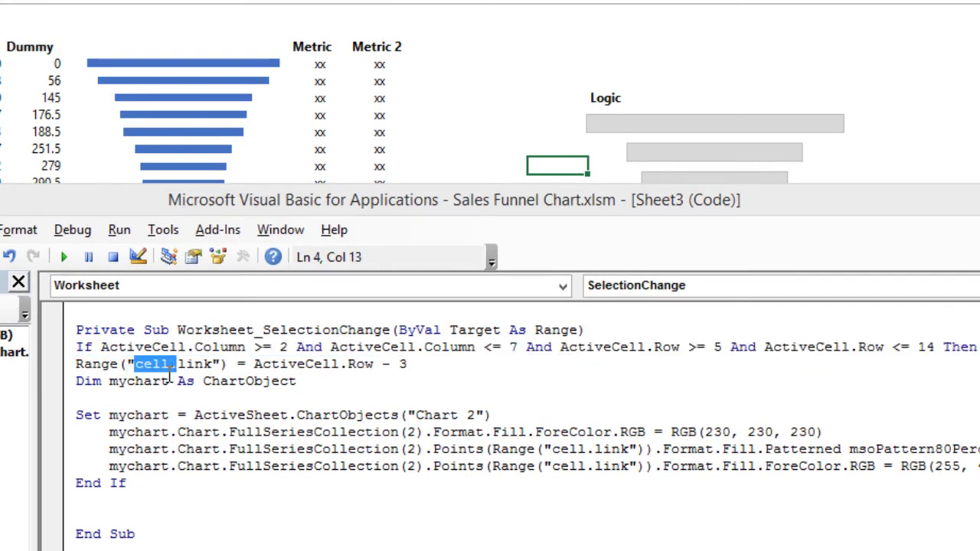
key("shift+Right")
key("shift+Right")
key("shift+Right")
key("shift+Right")
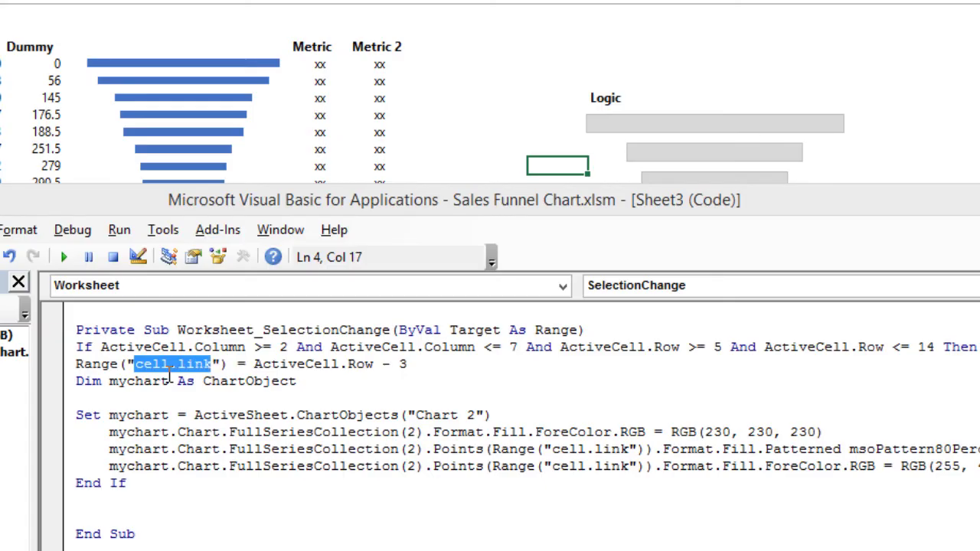
type("a15")
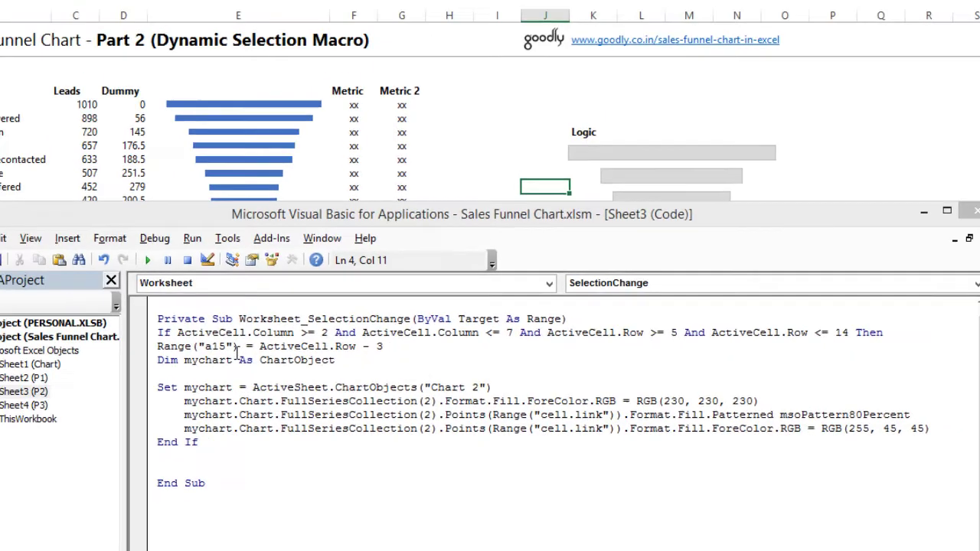
- Count the rows above the first stage on sheet P2 and set the ActiveCell.Row offset in the macro to 4
left_click_drag(153, 219, 275, 229)
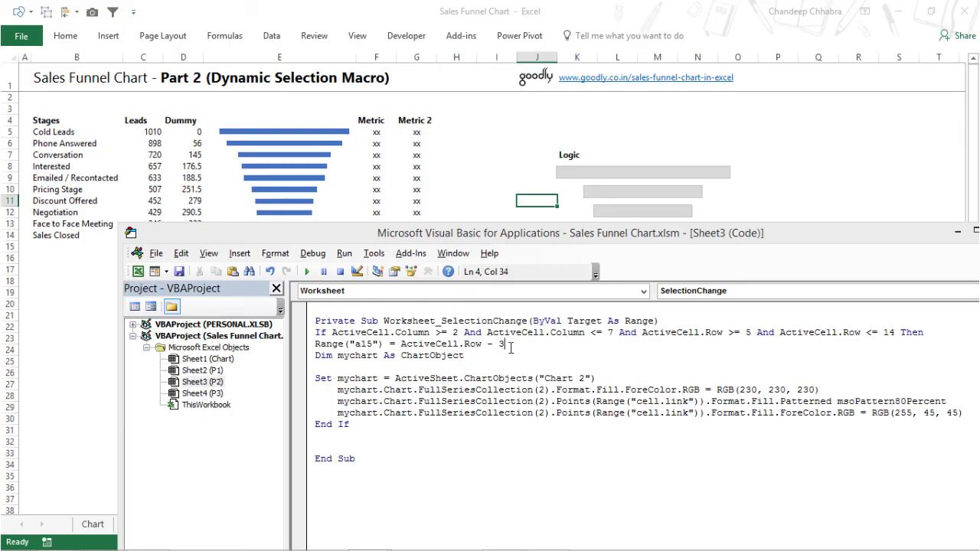
left_click(26, 82)
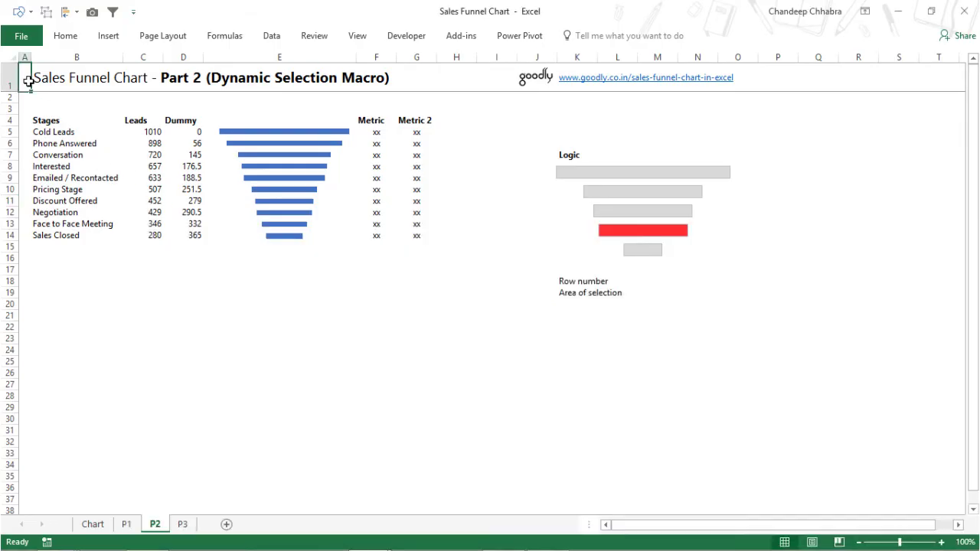
left_click(30, 97)
left_click(30, 108)
left_click(28, 117)
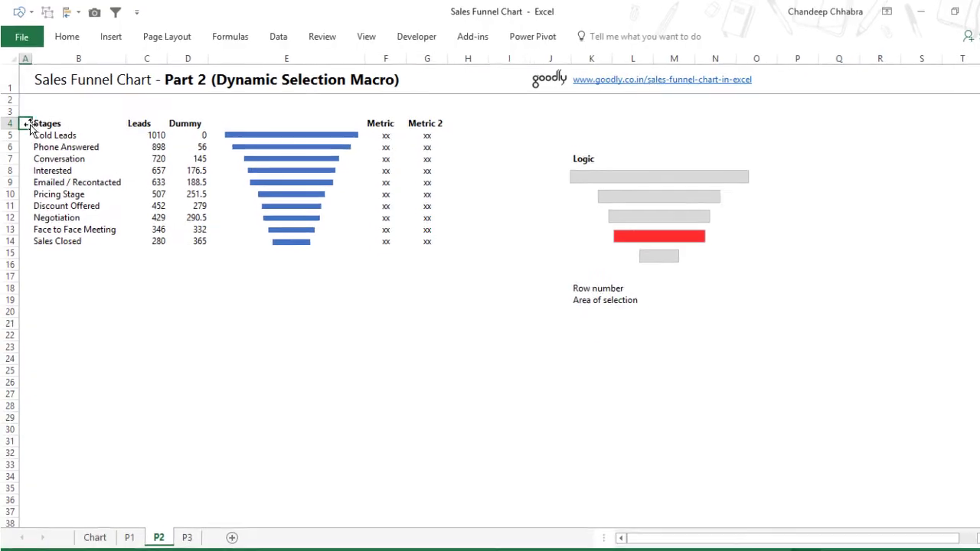
key("alt+F11")
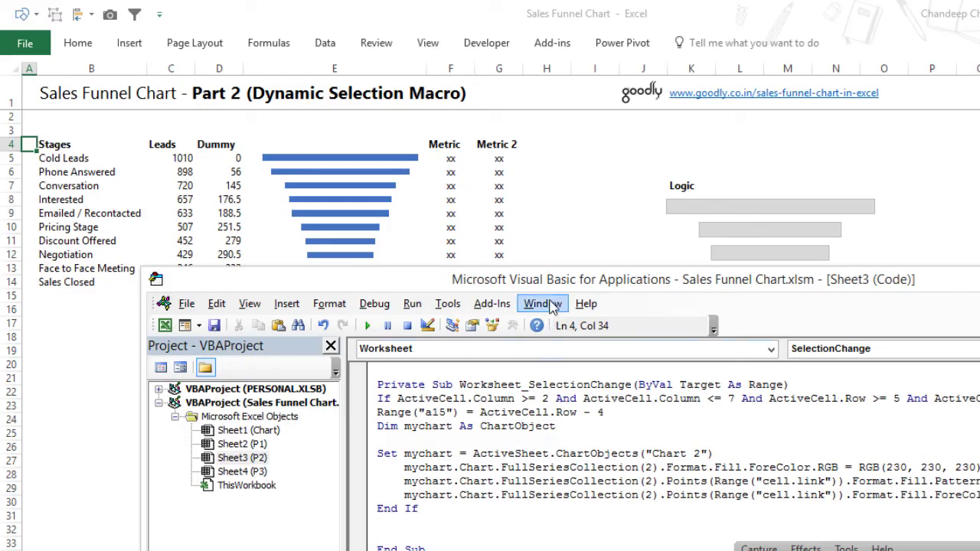
left_click_drag(551, 285, 504, 199)
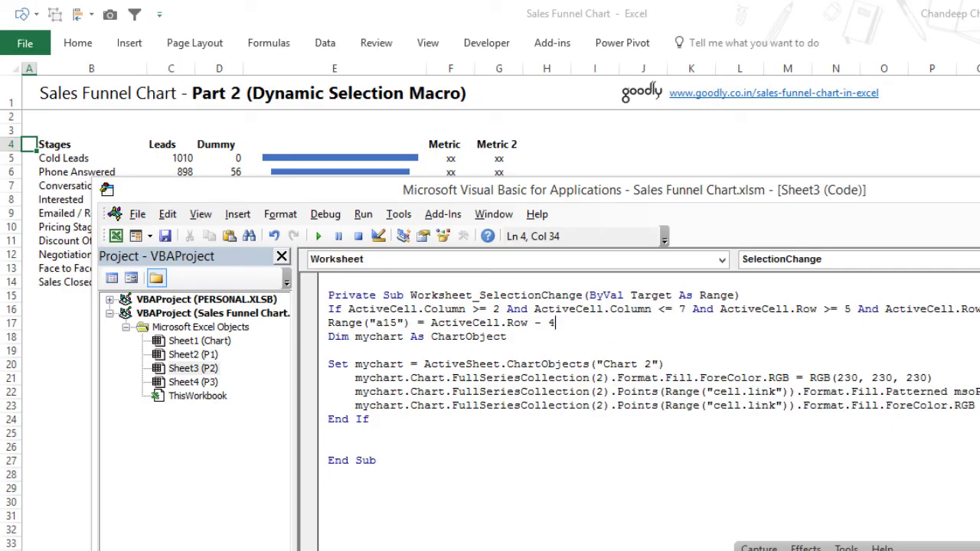
- Select the funnel chart on sheet P2 and display the formula bar to check the chart's name
key("alt+F11")
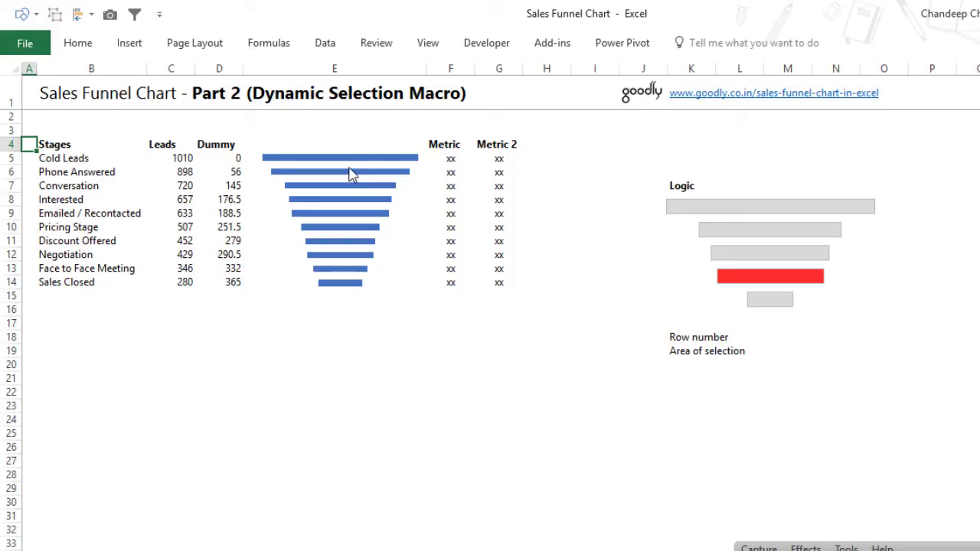
left_click(362, 160)
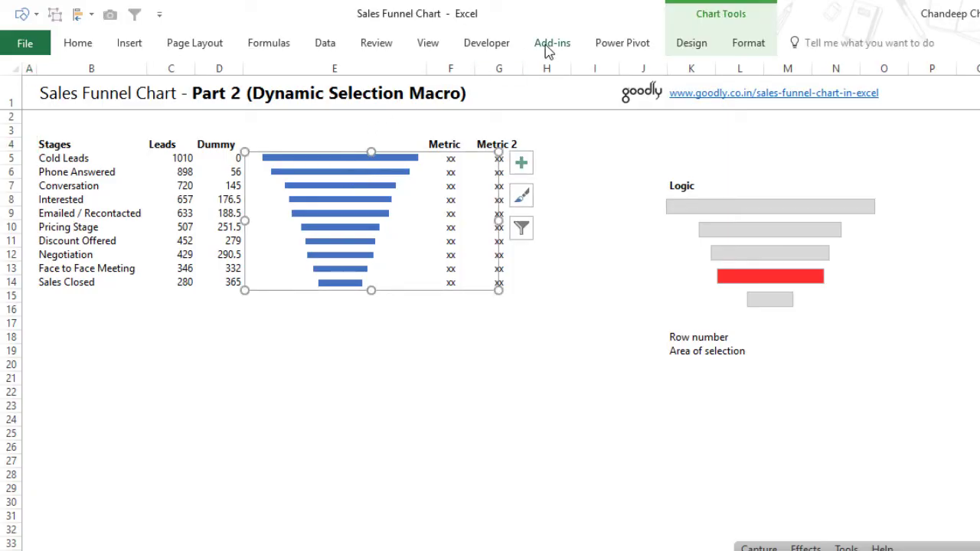
left_click(429, 44)
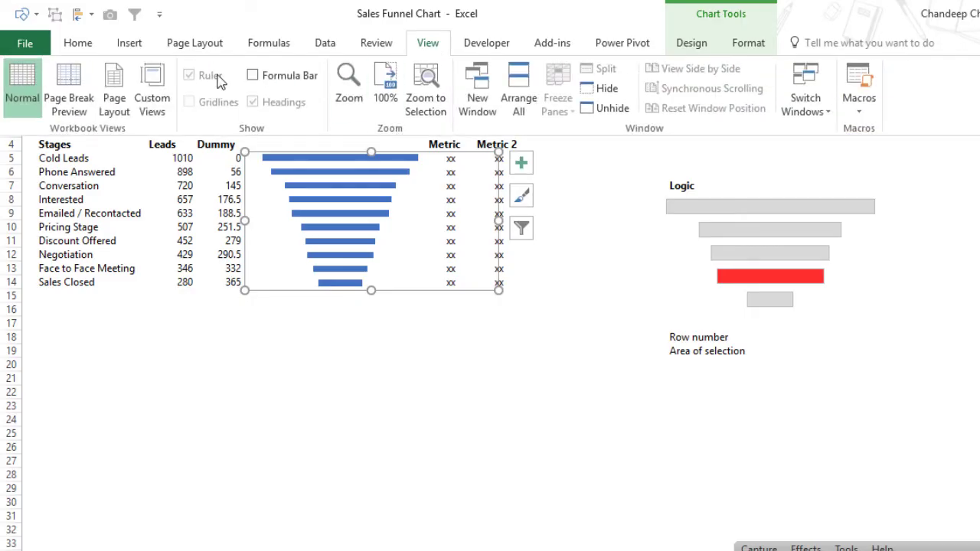
left_click(280, 78)
left_click(320, 195)
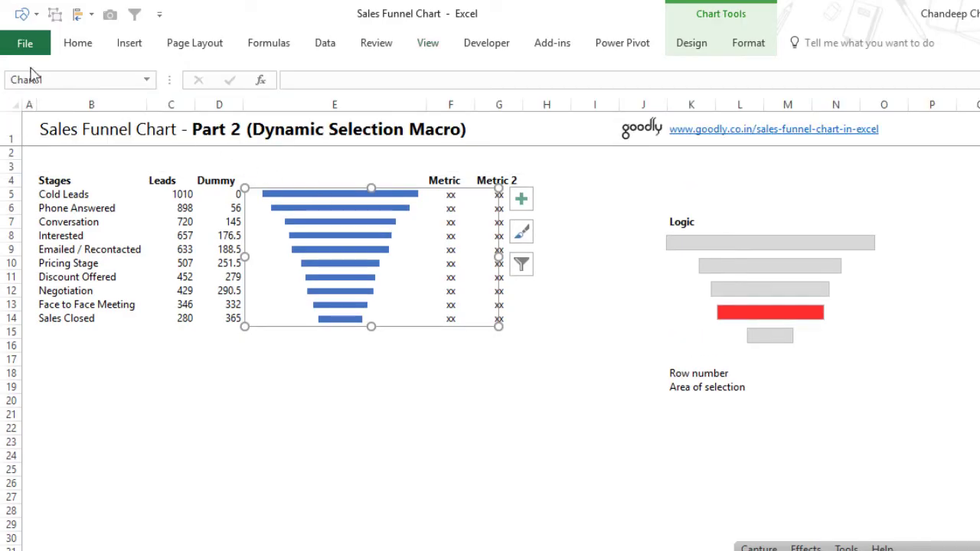
- Set the chart name in the macro's Set mychart line to "Chart 1"
key("alt+F11")
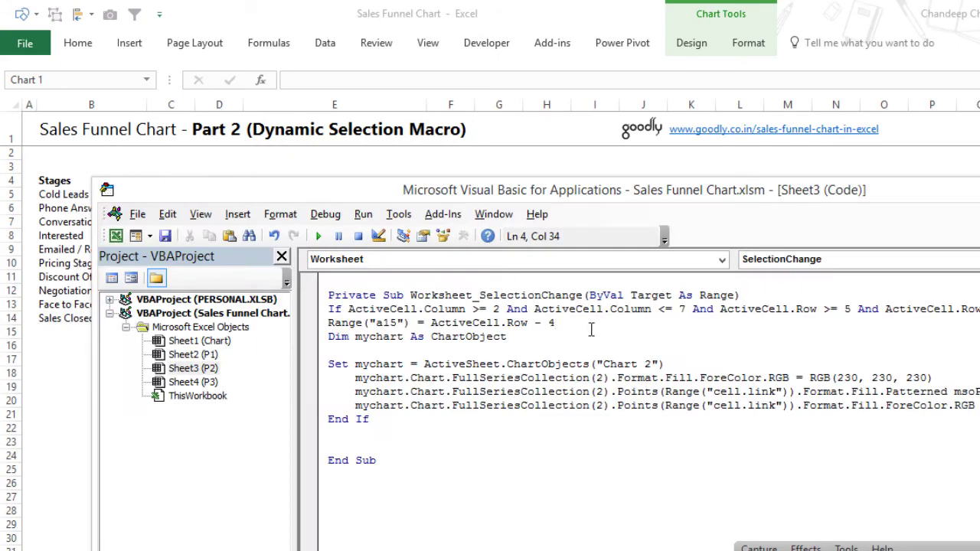
left_click(650, 367)
key("Delete")
type("1")
- Replace "cell.link" with "a15" in both Points lines that format the highlighted bar's pattern and colour
left_click_drag(357, 380, 582, 406)
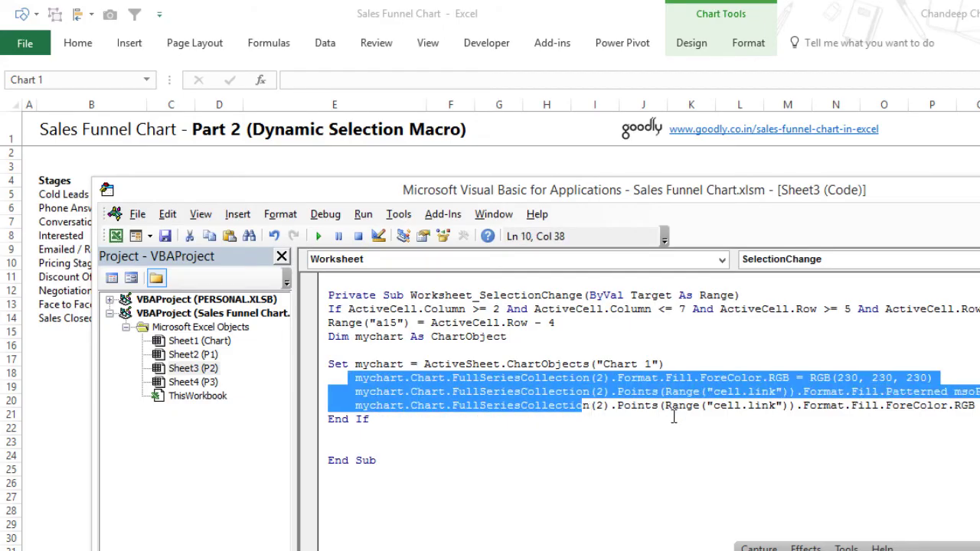
left_click(667, 406)
left_click_drag(720, 392, 776, 392)
key("Delete")
key("BackSpace")
type("a15")
left_click_drag(713, 406, 781, 407)
type("a15")
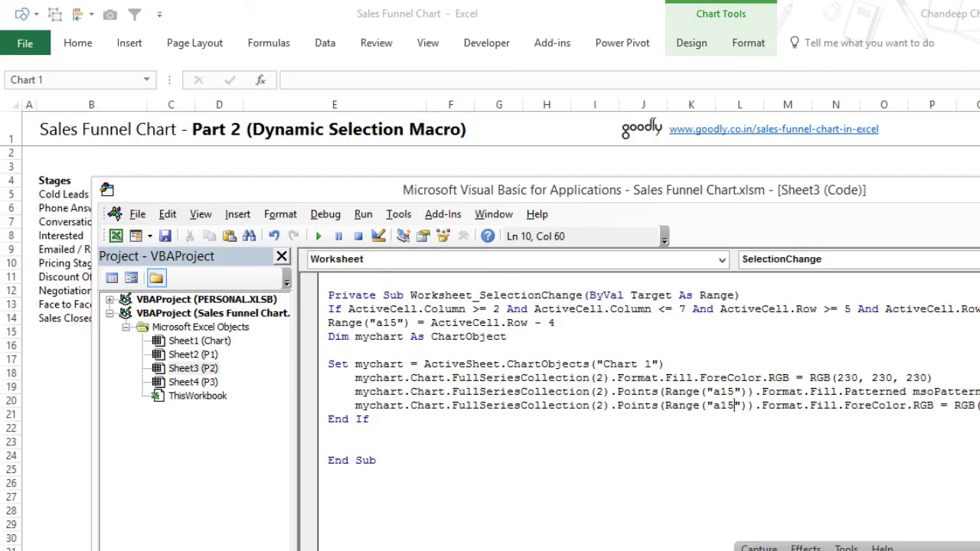
- Return to sheet P2, select Cold Leads and move down through the stages past Sales Closed to test the highlight
key("alt+F11")
key("Escape")
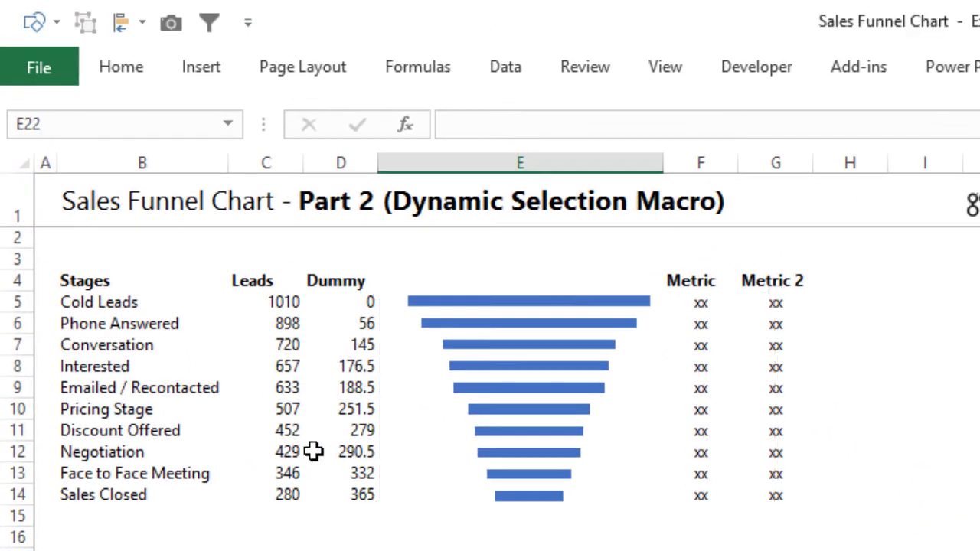
left_click(134, 307)
key("Down")
key("Down")
key("Down")
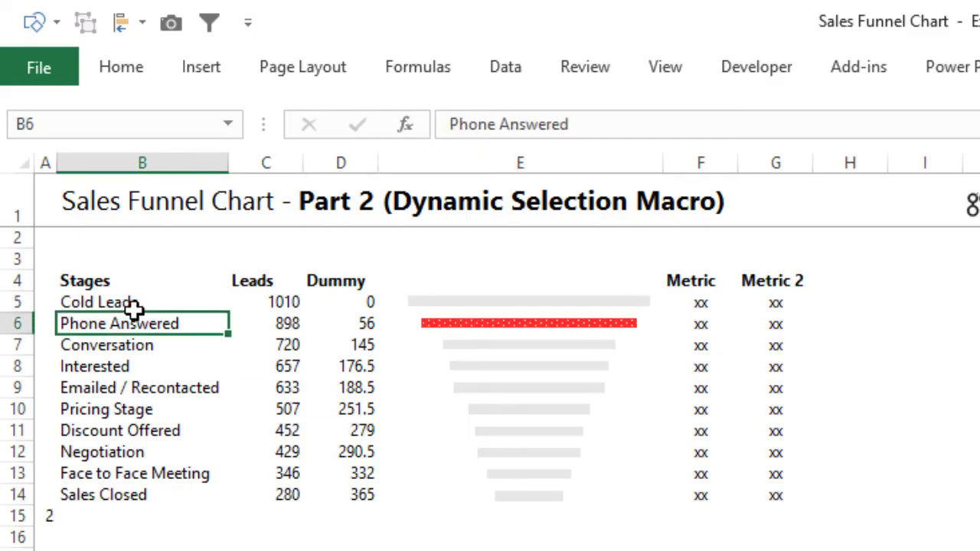
key("Down")
key("Down")
key("Down")
key("Down")
key("Down")
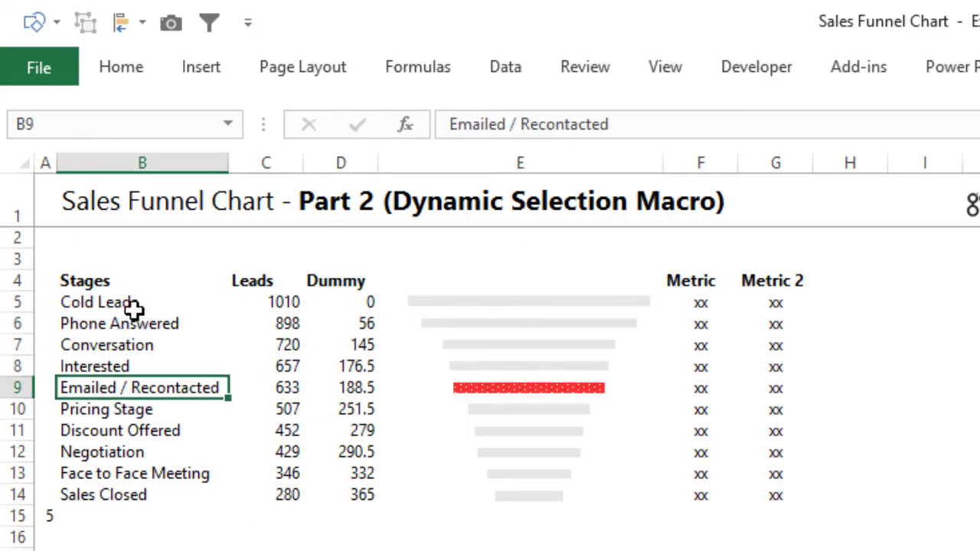
key("Down")
key("Down")
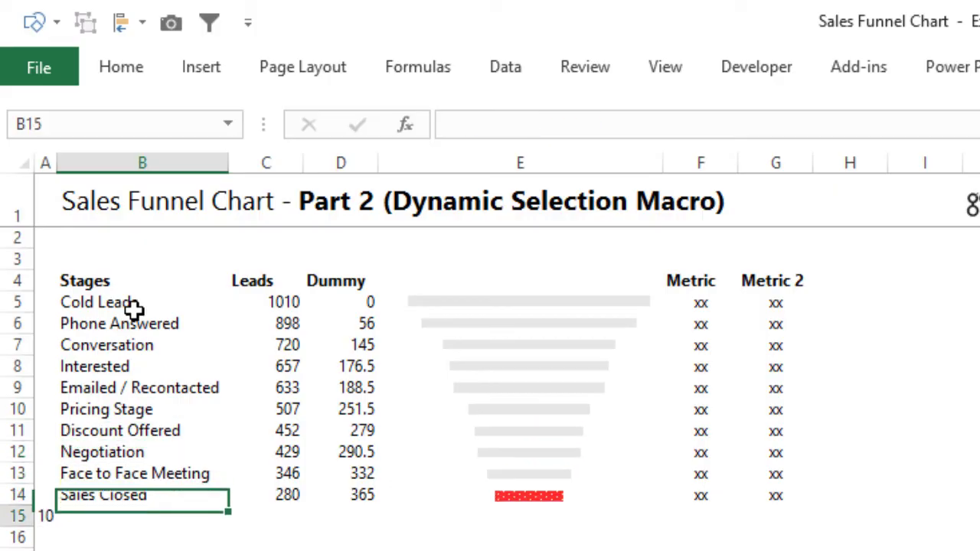
- Move the selection back up through the stages to Conversation to test the highlight in reverse
key("Up")
key("Up")
key("Up")
key("Up")
key("Up")
key("Up")
key("Up")
key("Up")
key("Up")
key("Up")
key("Up")
key("Up")
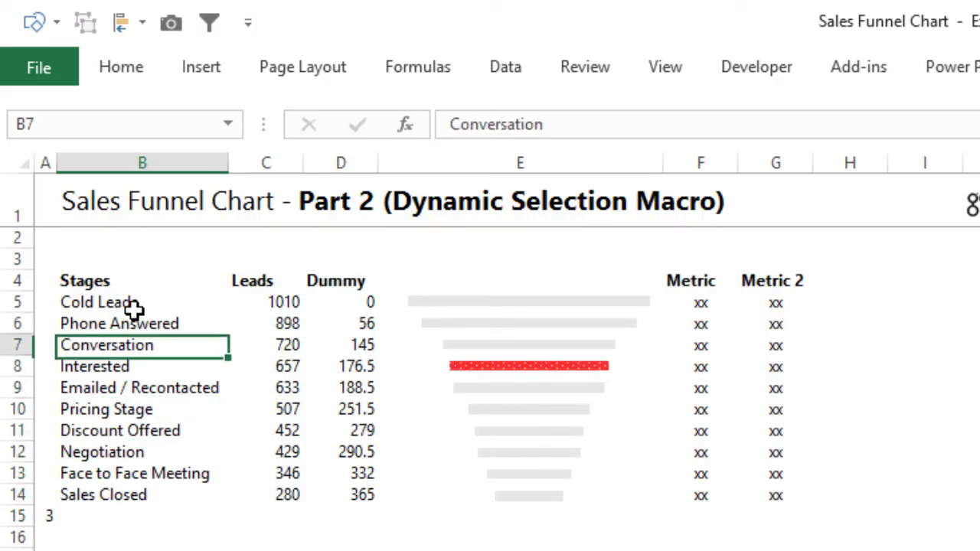
- Move the selection across to column E and down past the funnel bars to Face to Face Meeting to test the highlight
key("Right")
key("Right")
key("Right")
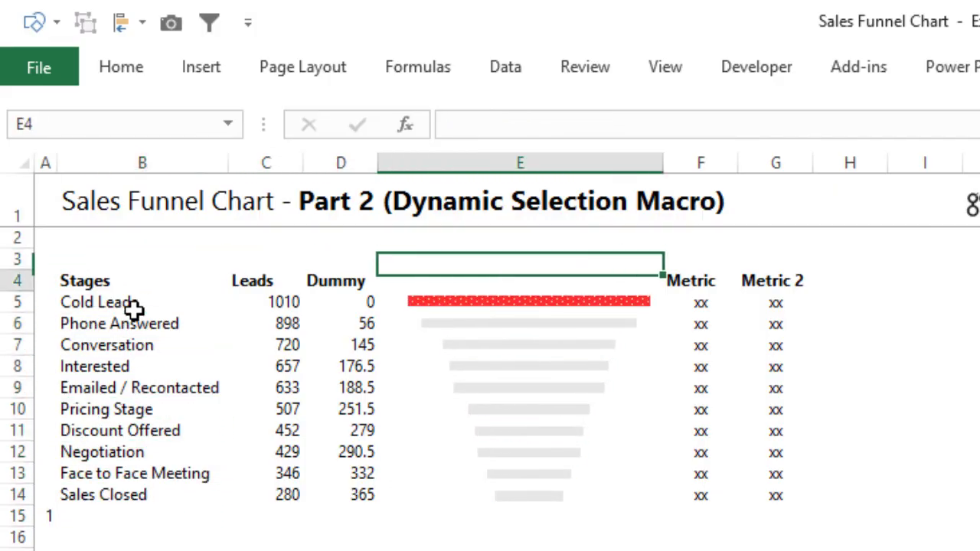
key("Down")
key("Down")
key("Down")
key("Down")
key("Down")
key("Down")
key("Down")
key("Down")
key("Down")
key("Down")
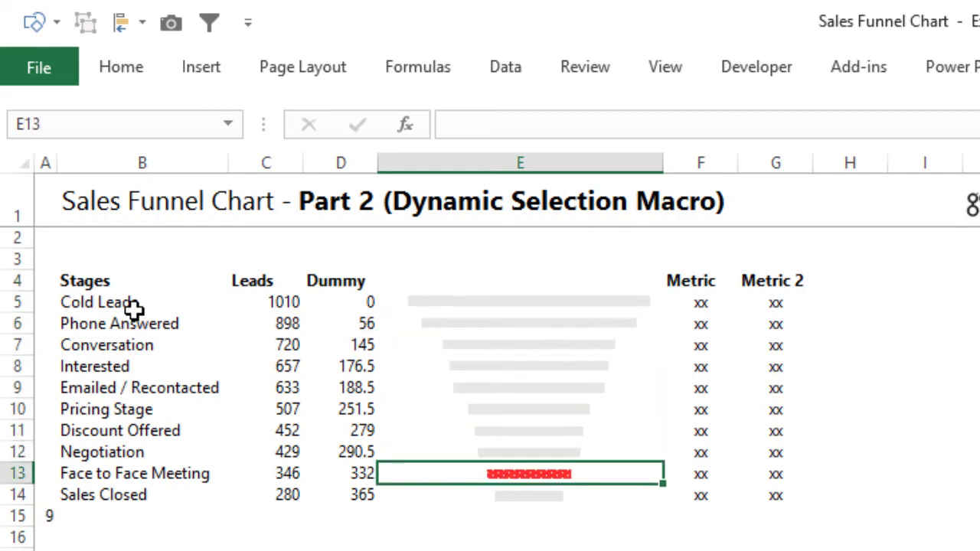
- Move the selection up through the Metric and Metric 2 columns to the Conversation row to test the highlight
key("Right")
key("Right")
key("Up")
key("Up")
key("Up")
key("Up")
key("Left")
key("Up")
key("Up")
key("Up")
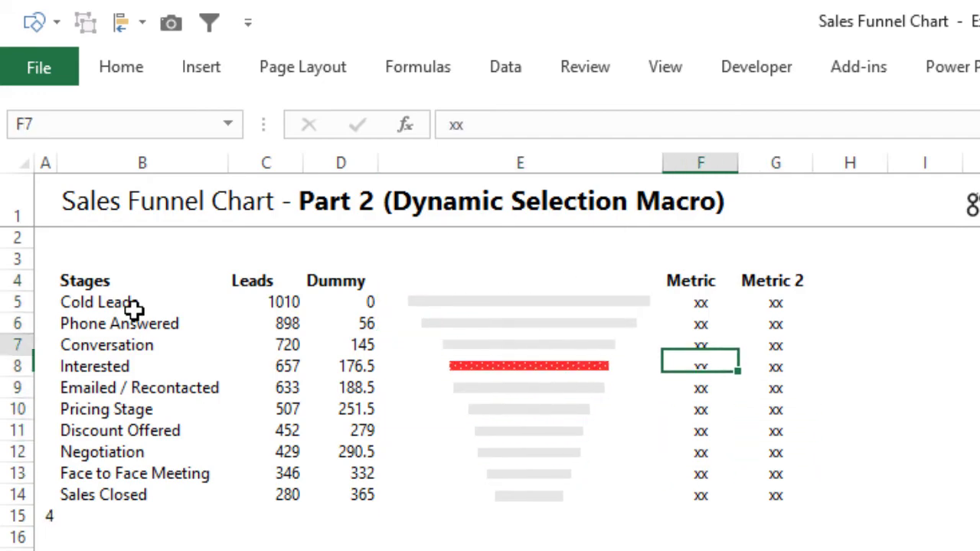
- Move the selection down the metric columns and out of the table to column I to test the macro's selection area
key("Down")
key("Down")
key("Down")
key("Down")
key("Down")
key("Down")
key("Down")
key("Right")
key("Up")
key("Up")
key("Up")
key("Right")
key("Right")
key("Up")
key("Up")
key("Up")
key("Up")
key("Up")
key("Up")
key("Up")
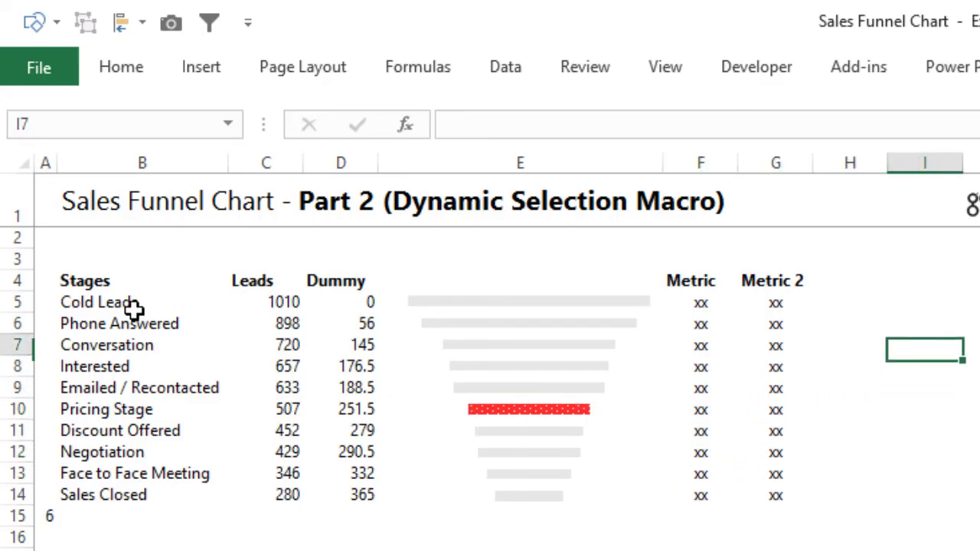
- Return the selection from outside the table and move down the rows to test the highlight again
key("Left")
key("Left")
key("Left")
key("Down")
key("Down")
key("Down")
key("Down")
key("Down")
key("Down")
key("Down")
key("Down")
key("Down")
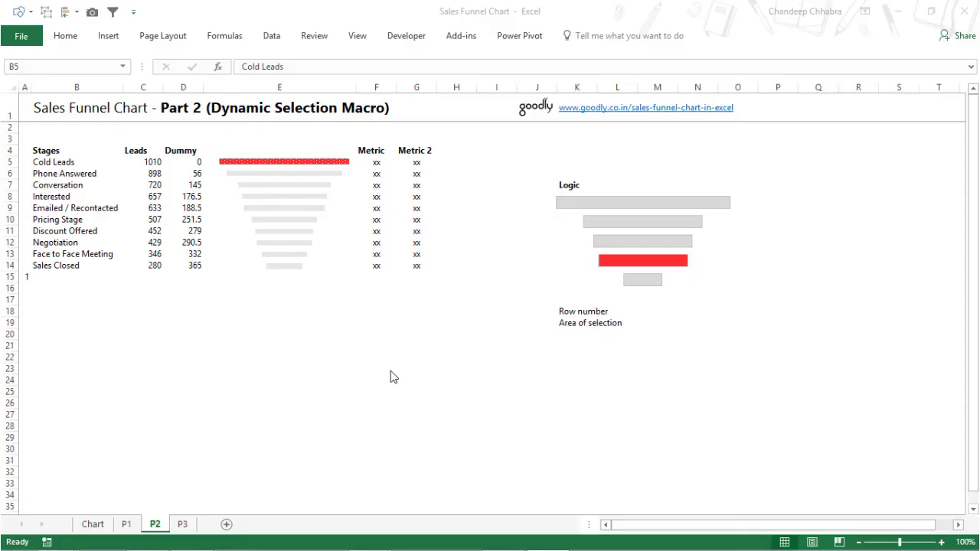
- Compare sheets P2 and P3, and select the Sales Closed cell F14 in P3's Metric column
left_click(182, 524)
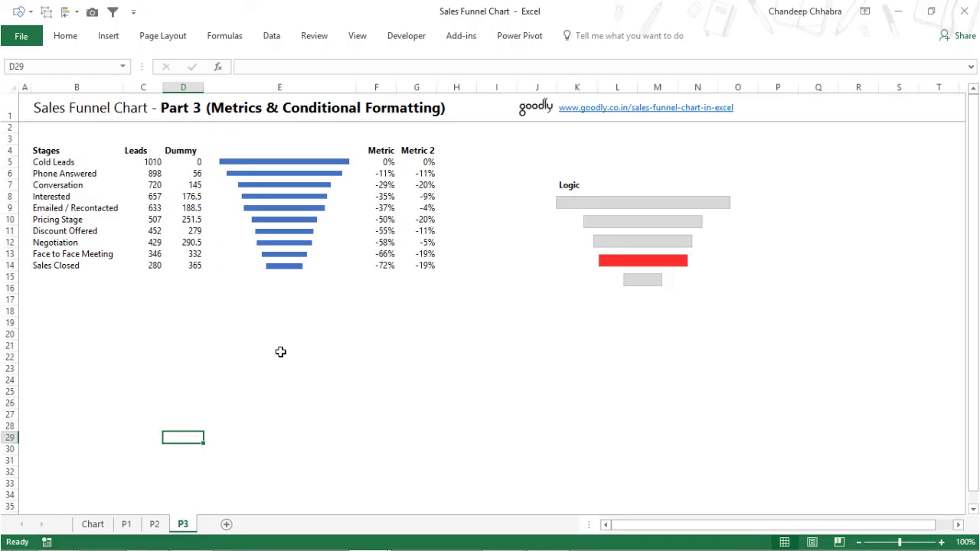
left_click(154, 525)
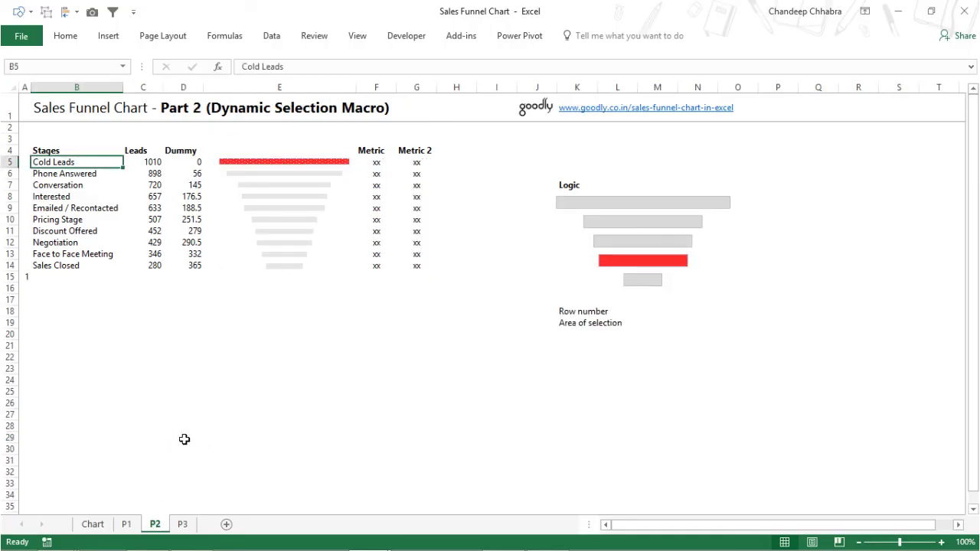
left_click(182, 524)
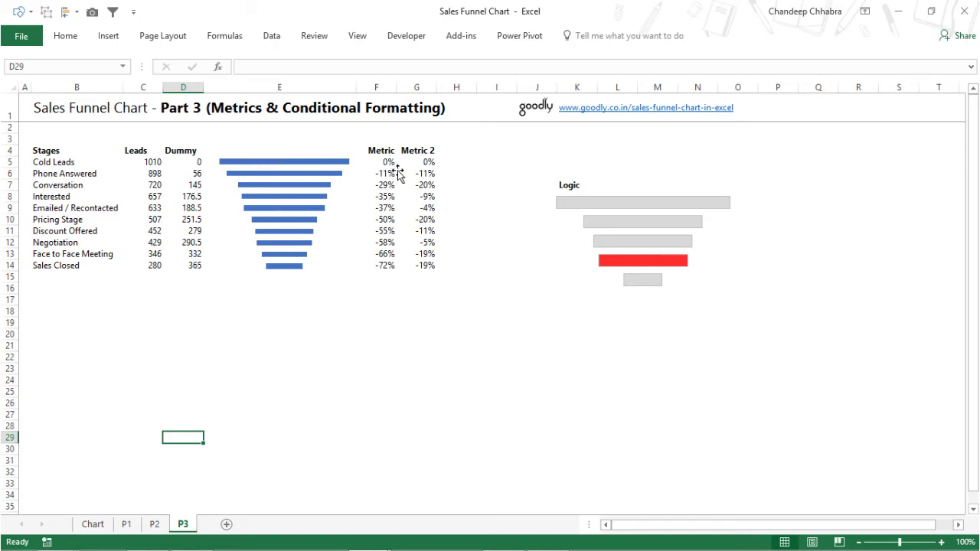
left_click(398, 170)
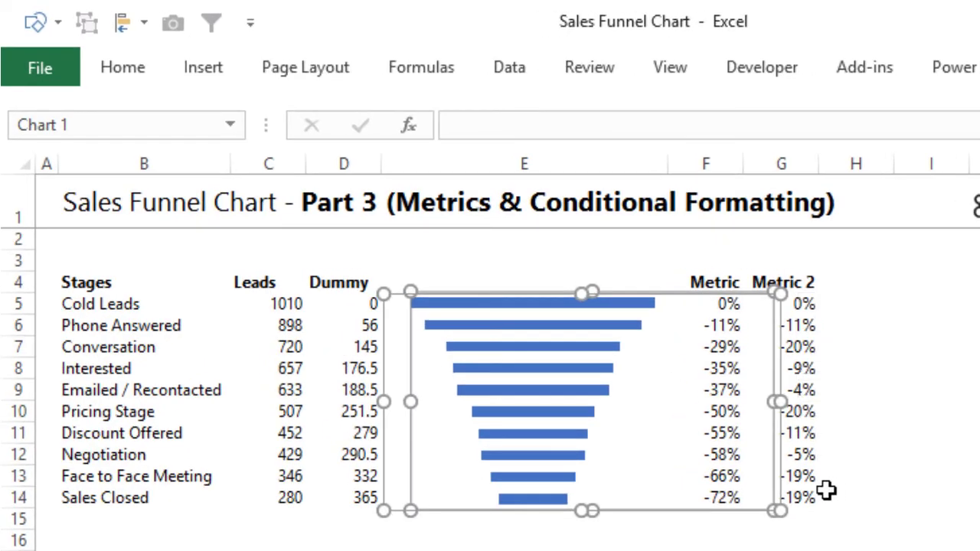
left_click(417, 253)
key("Left")
key("Down")
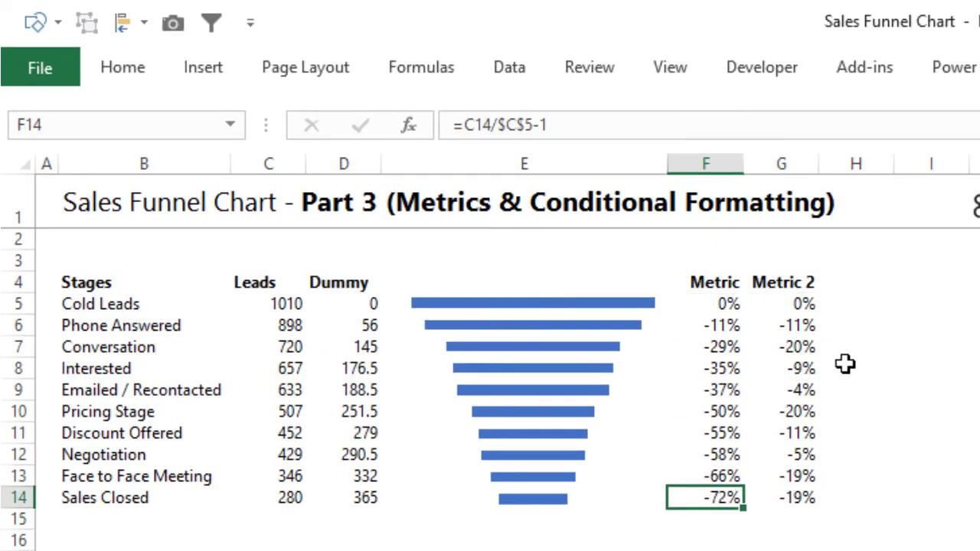
- Move up the Metric column to F5, then down to F8 and inspect that cell's formula references
key("Up")
key("Up")
key("Up")
key("Up")
key("Up")
key("Up")
key("Up")
key("Up")
key("Up")
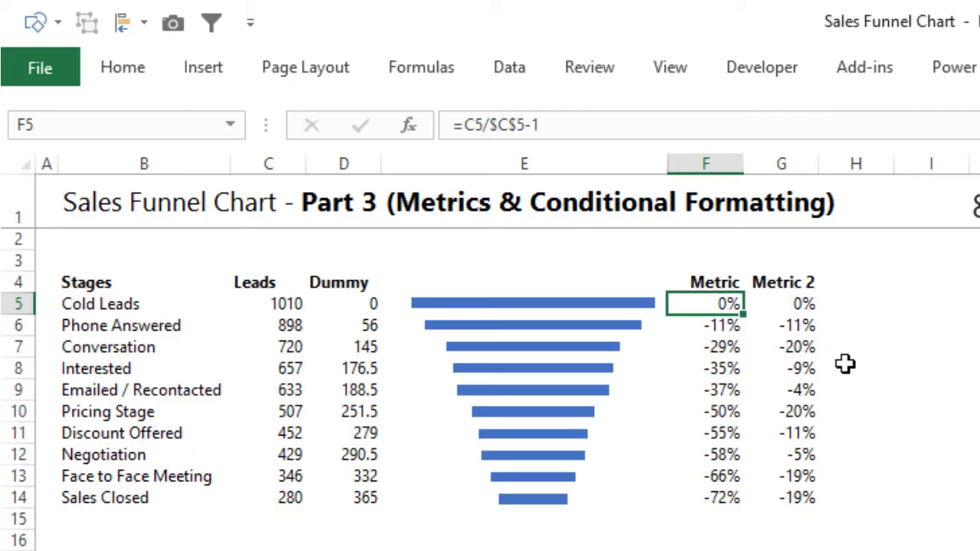
key("Down")
key("Down")
key("Down")
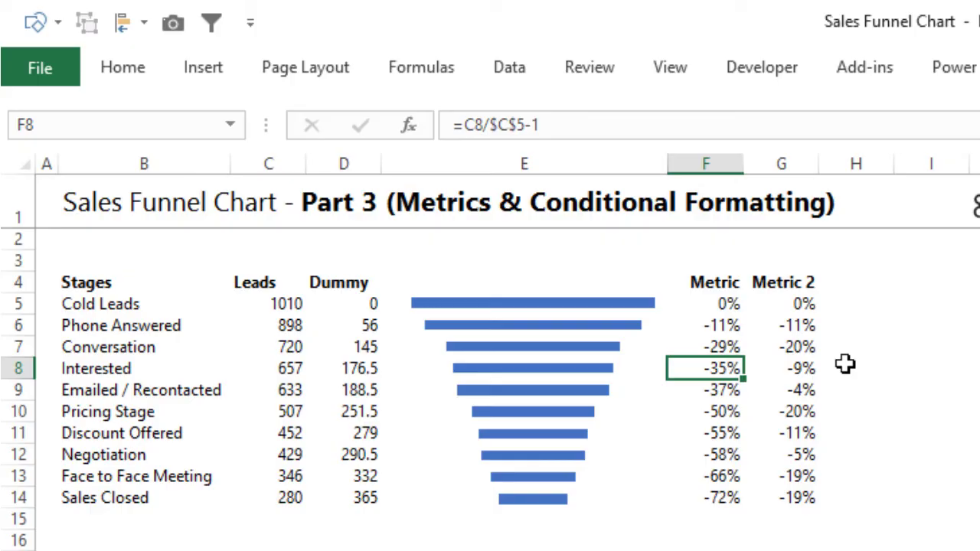
key("F2")
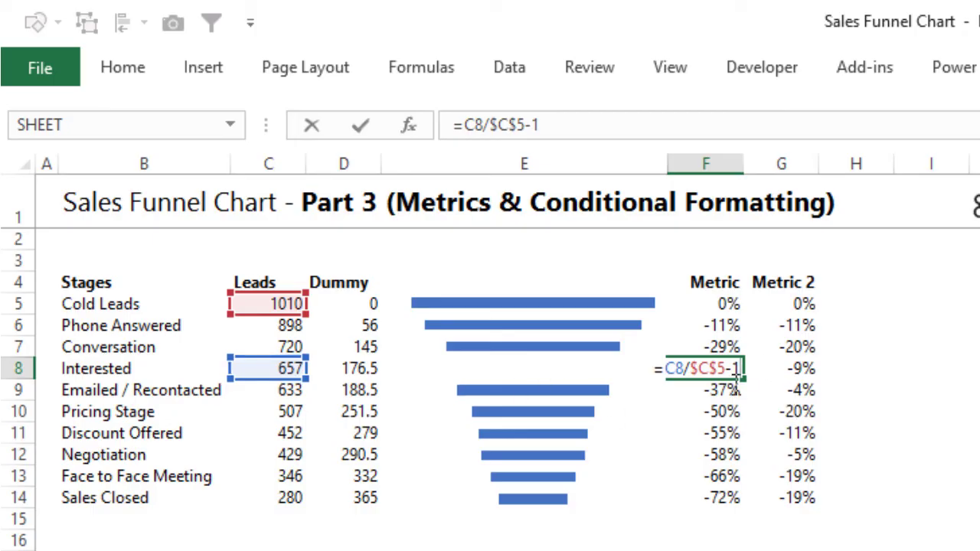
key("Escape")
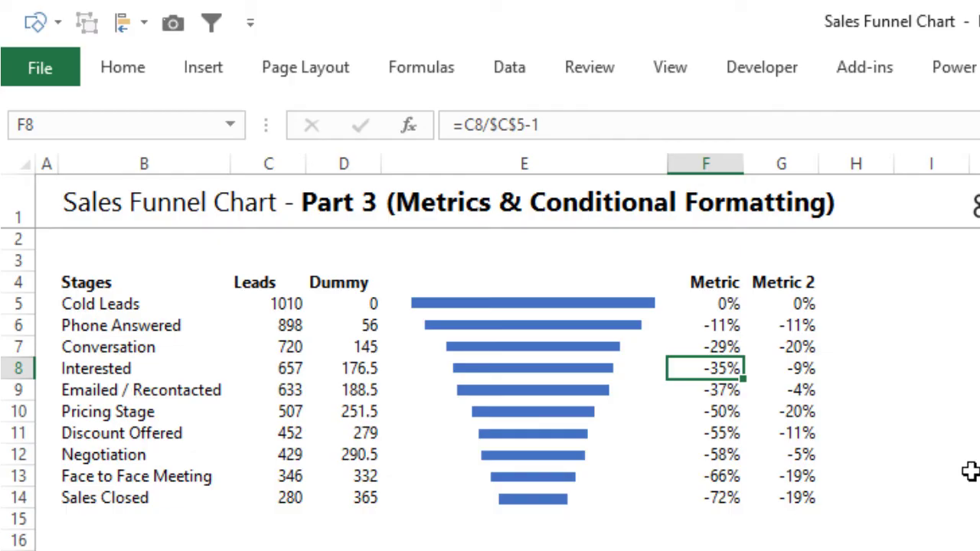
- Step down the Metric column to F13 and back up to F8 to compare the formulas for each stage
key("Down")
key("Down")
key("Down")
key("Down")
key("Down")
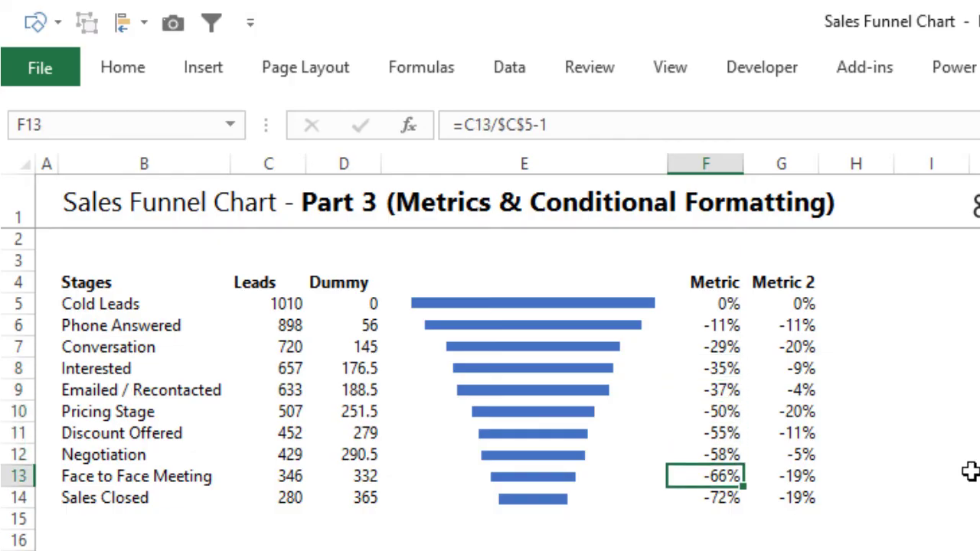
key("Up")
key("Up")
key("Up")
key("Up")
key("Up")
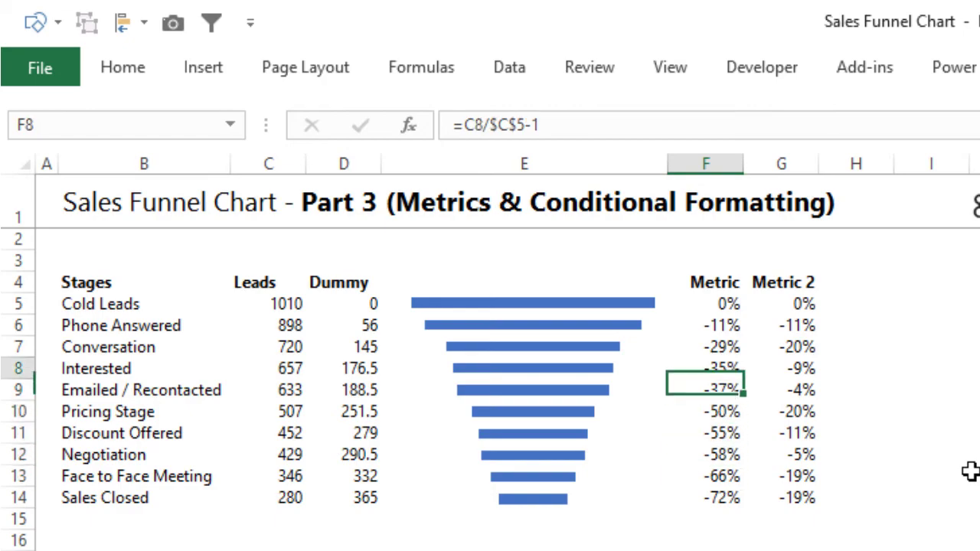
- Inspect the references of the Metric 2 formula in G8 for the Interested stage
key("Right")
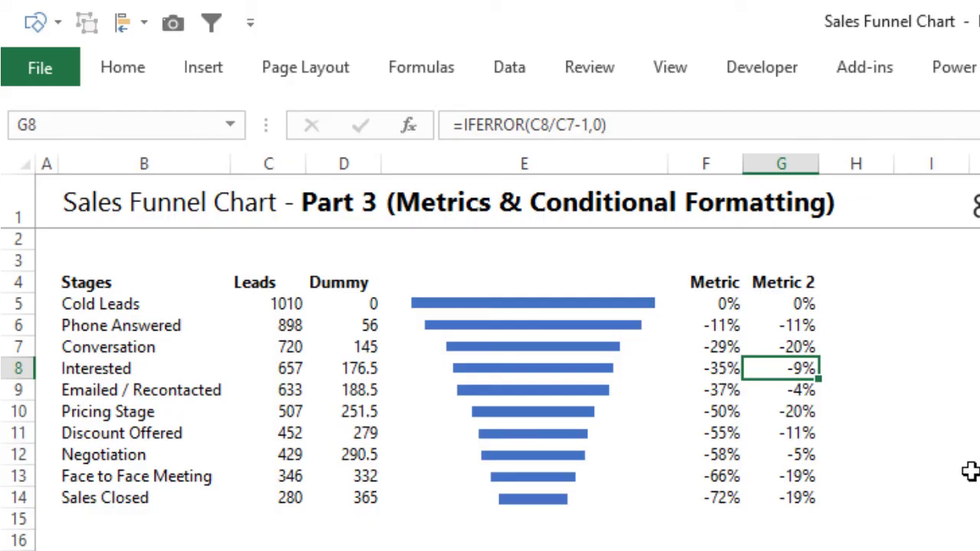
key("shift+space")
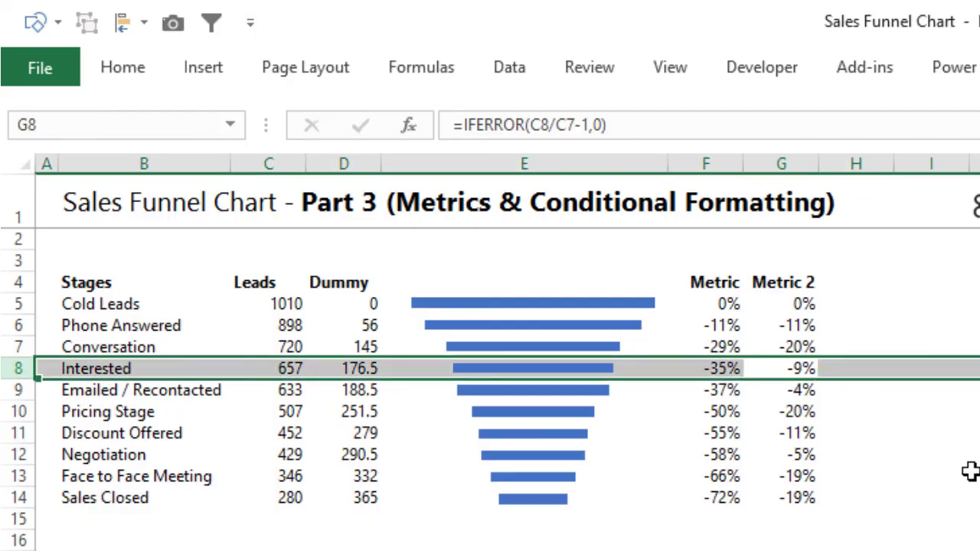
key("F2")
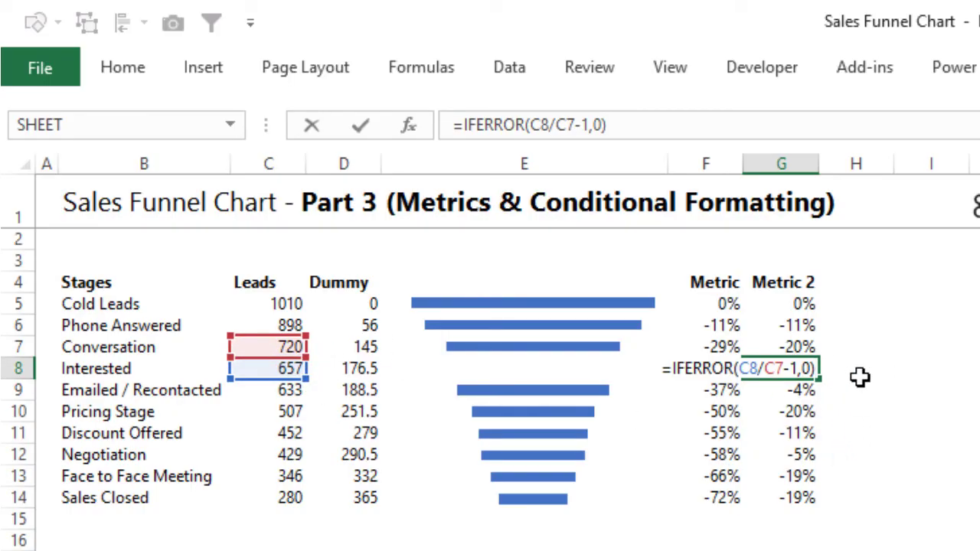
key("ctrl+Return")
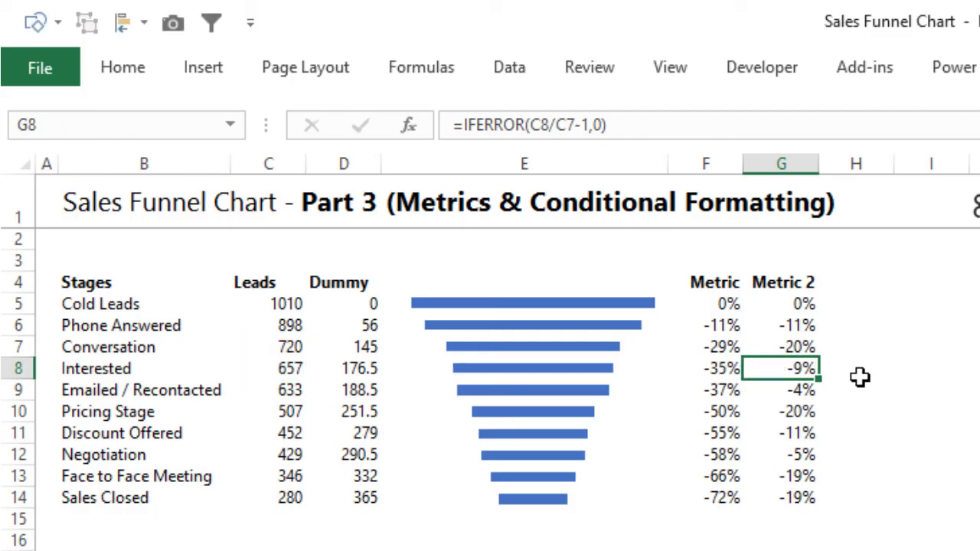
- Step up and down the Metric 2 column to compare the previous-stage drop formulas
key("Up")
key("Up")
key("Down")
key("Down")
key("Down")
key("Down")
key("Down")
key("Down")
key("Down")
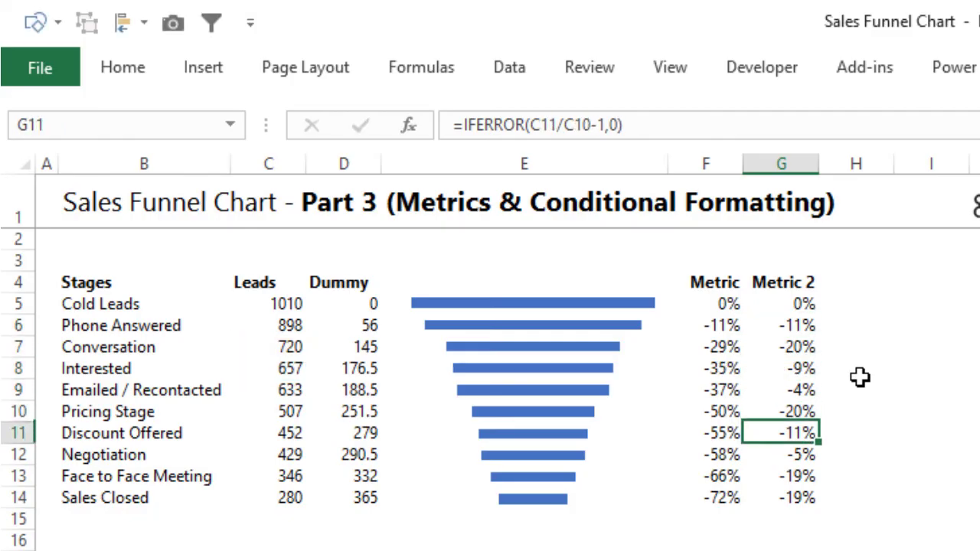
key("Up")
key("Up")
key("Up")
key("Up")
key("Up")
key("Up")
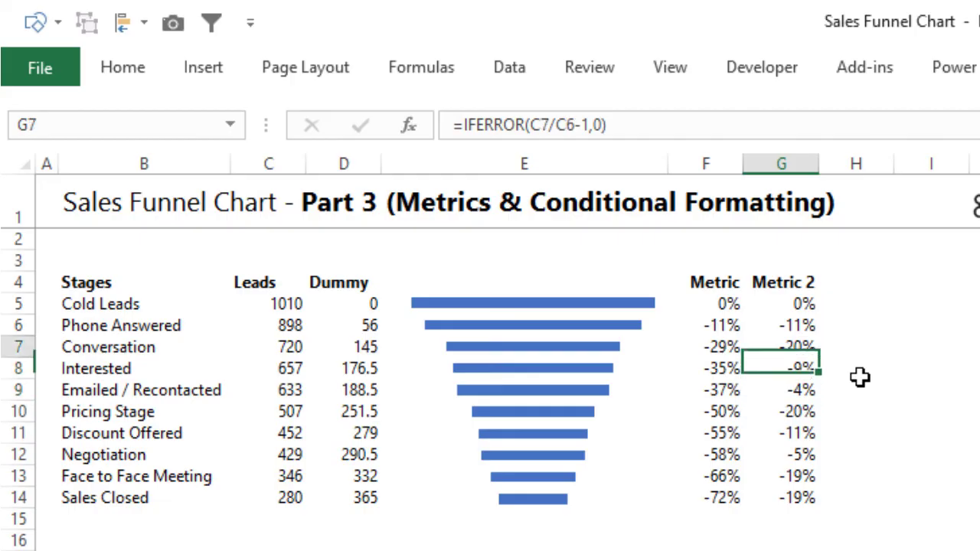
- Select the Pricing Stage row across columns B to G on sheet P3
key("Left")
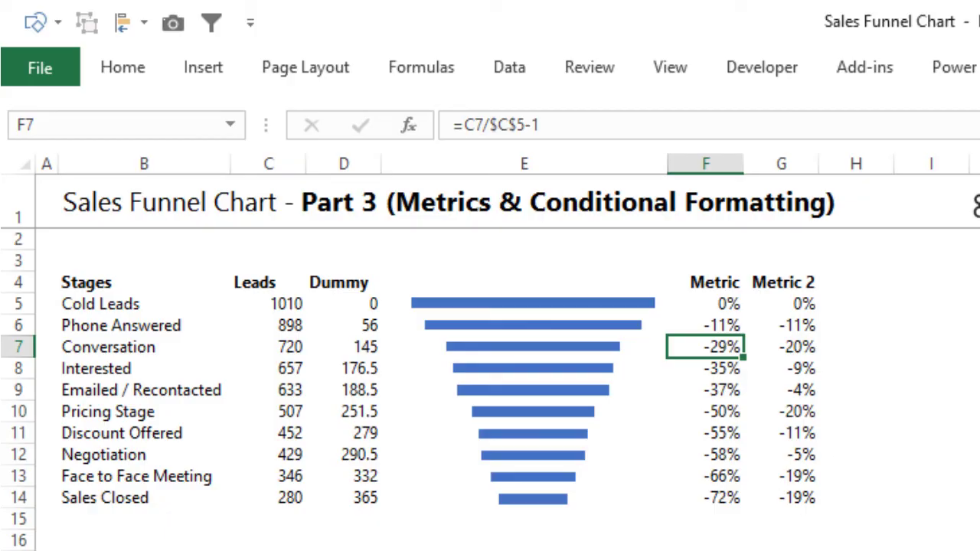
left_click_drag(74, 416, 820, 416)
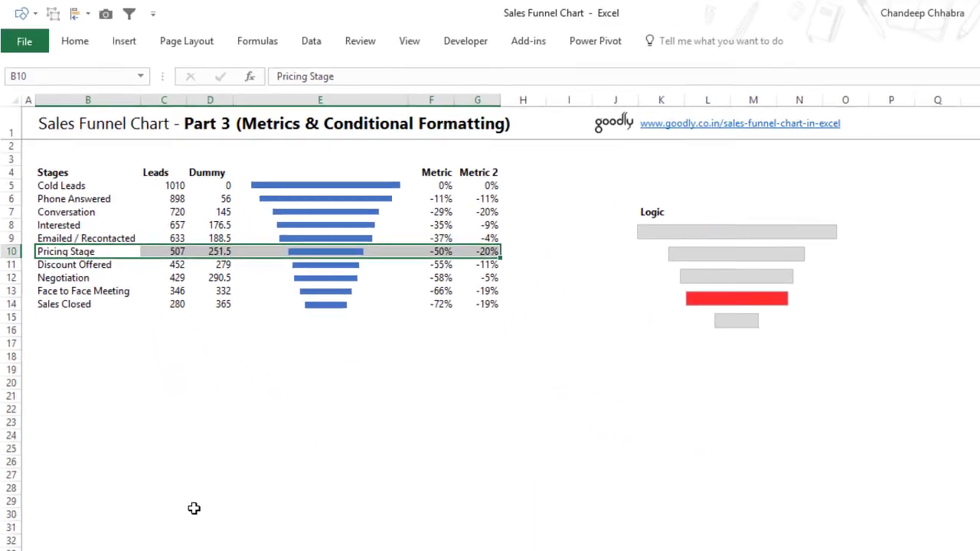
- Switch to the Chart sheet and select Conversation, Phone Answered, Interested and Emailed / Recontacted to examine the row highlighting
left_click(93, 524)
left_click(115, 309)
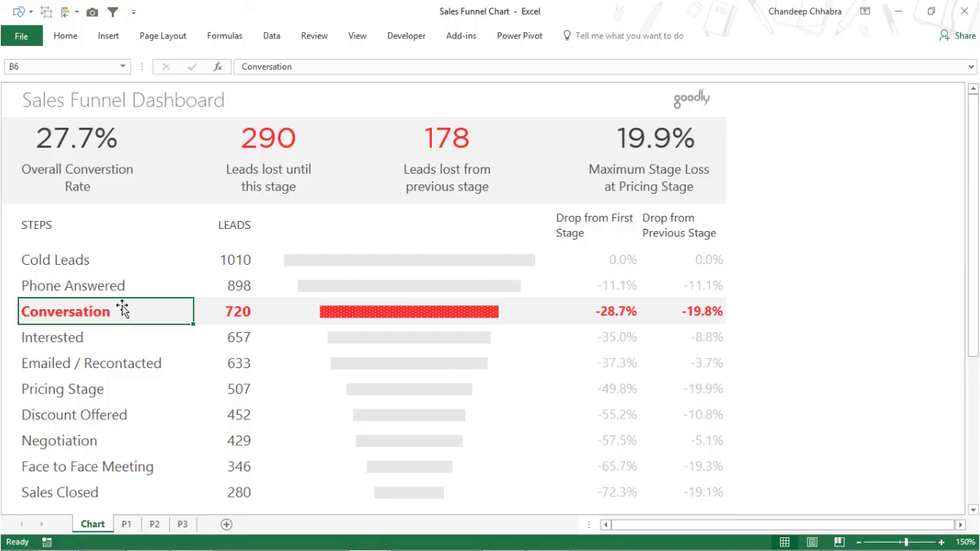
scroll(121, 307, "down", 1)
scroll(125, 308, "up", 1)
left_click(109, 288)
left_click(105, 340)
left_click(103, 373)
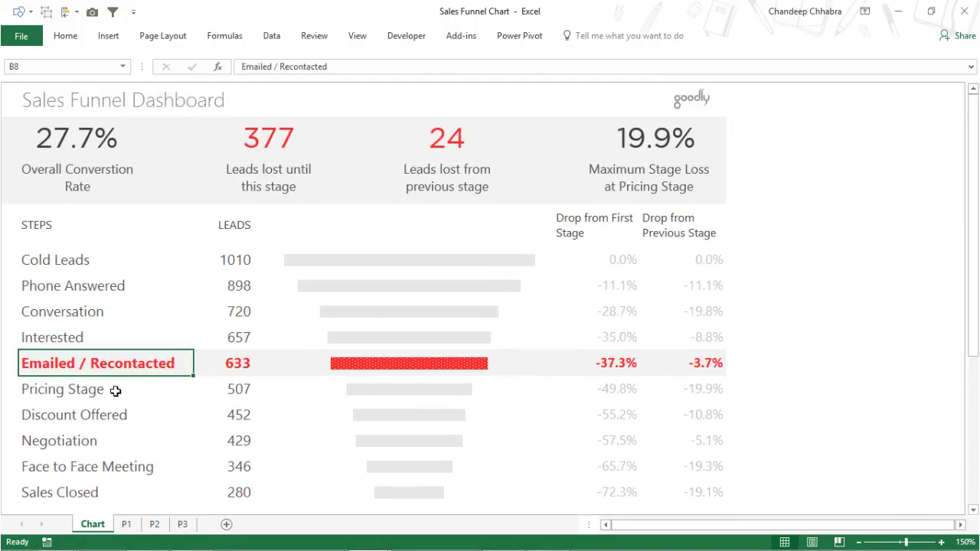
scroll(110, 373, "down", 2)
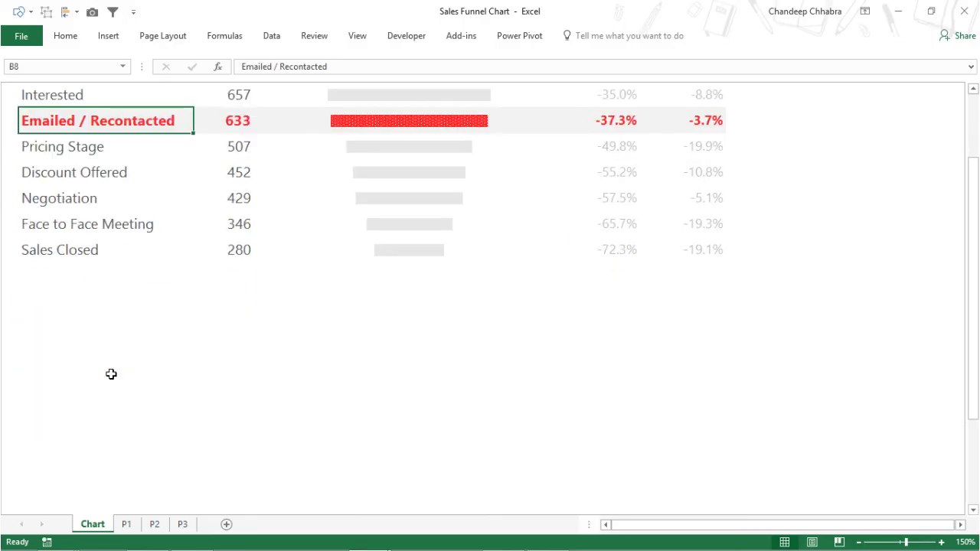
scroll(110, 374, "up", 2)
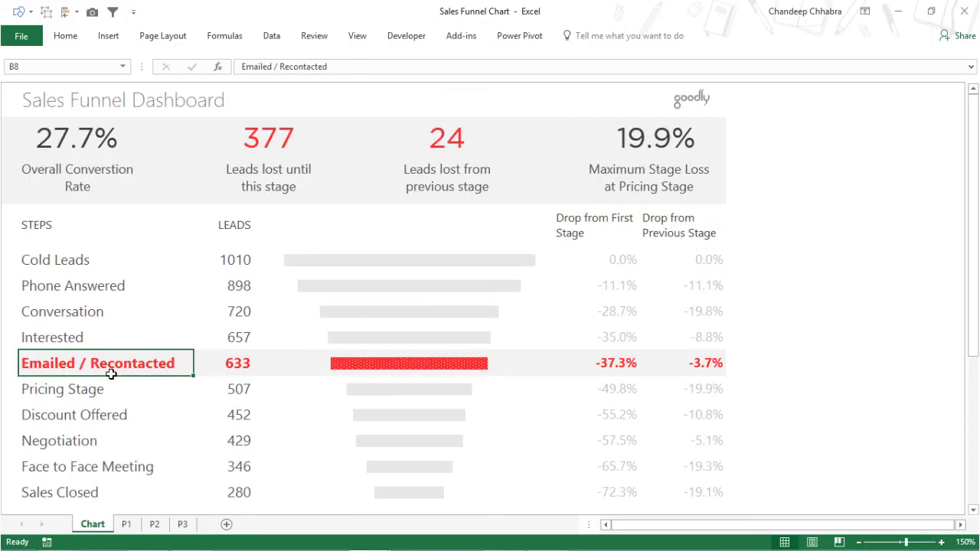
- Select the macro's row-number cell A15 on sheet P2
left_click(156, 524)
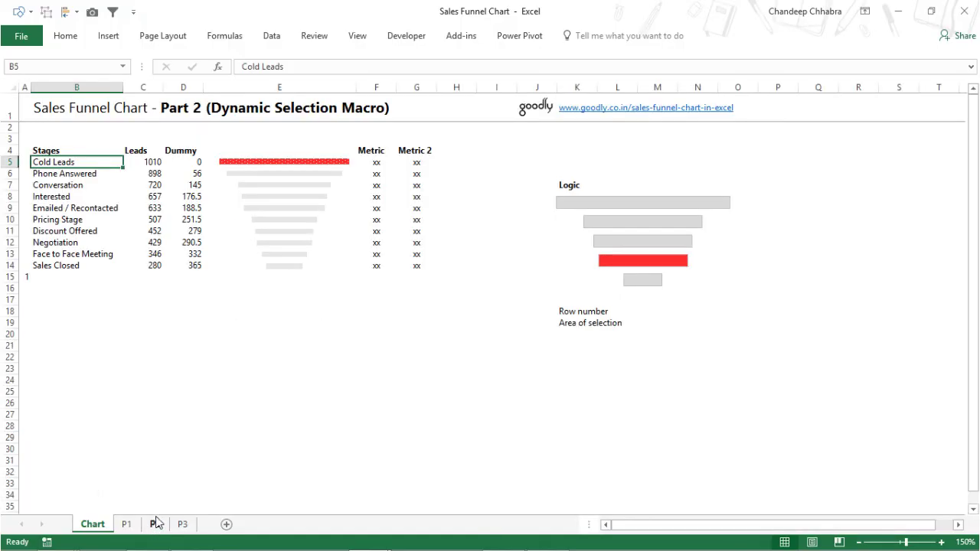
left_click(29, 278)
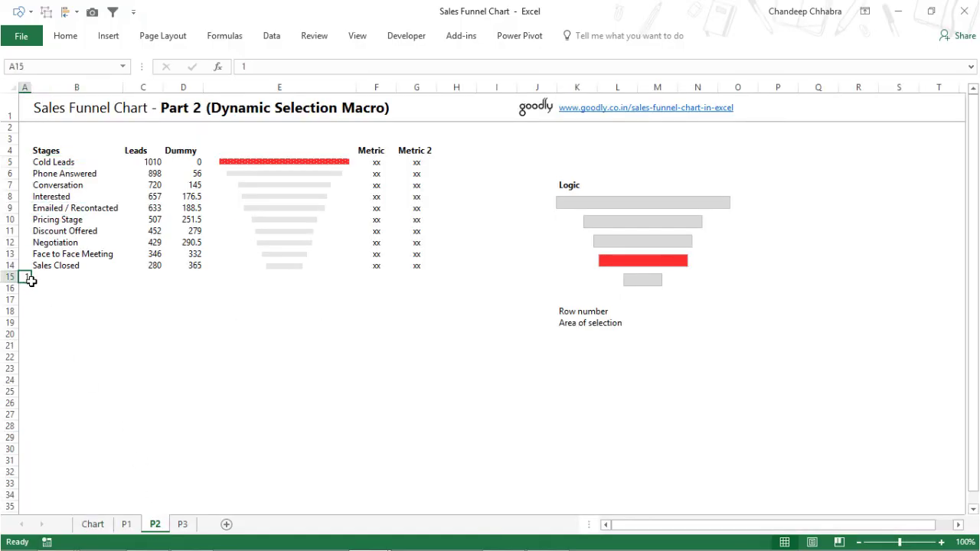
- Apply the General number format to the Cell.link cell on the Chart sheet and check it by selecting Interested and Conversation
left_click(93, 524)
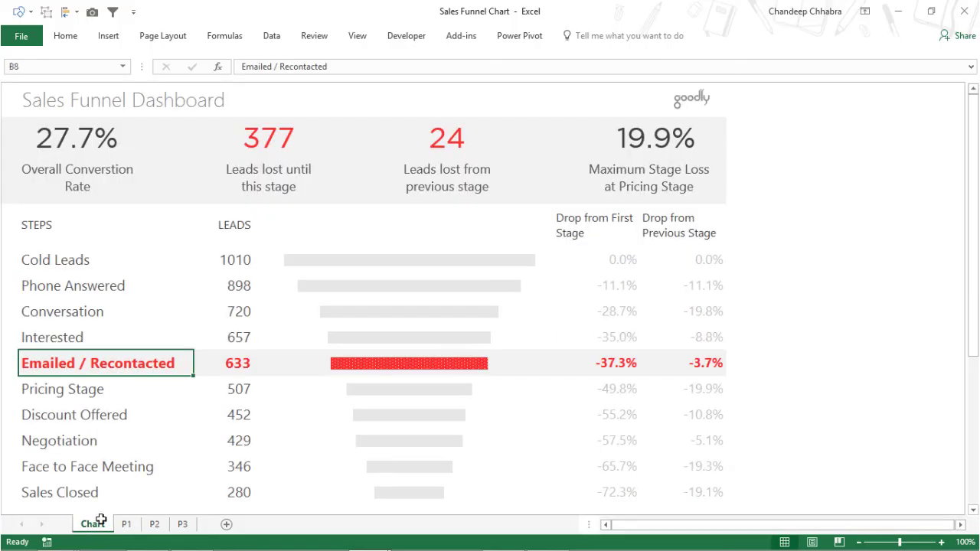
left_click(9, 97)
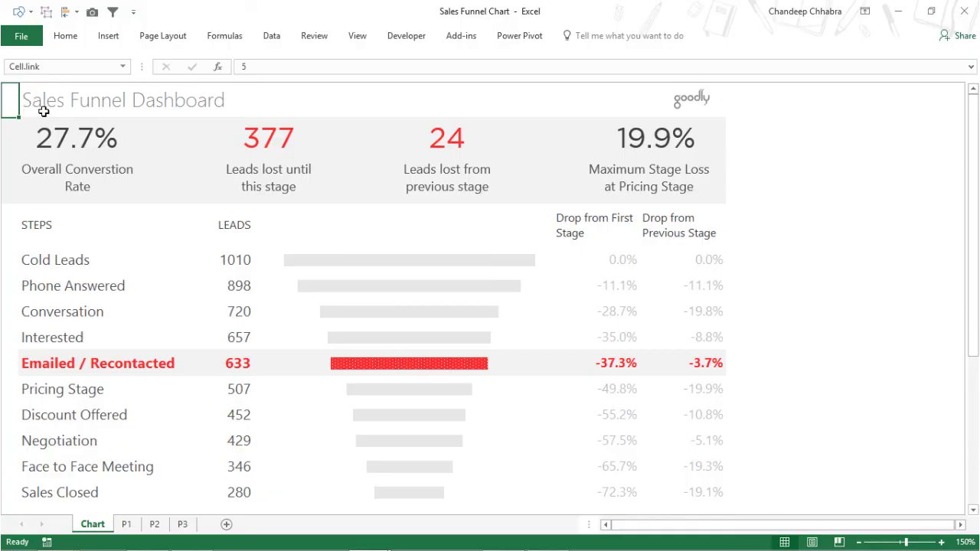
key("ctrl+shift+grave")
left_click(70, 338)
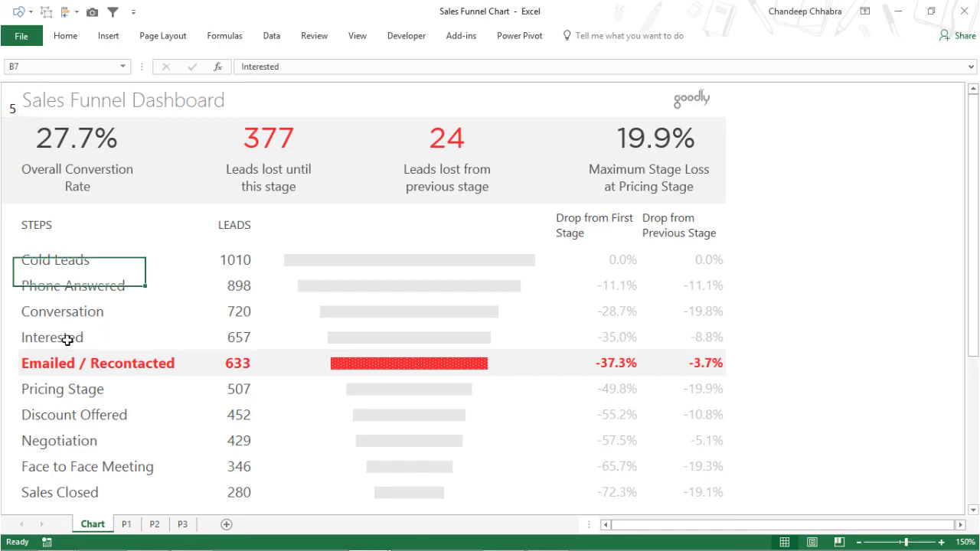
left_click(78, 314)
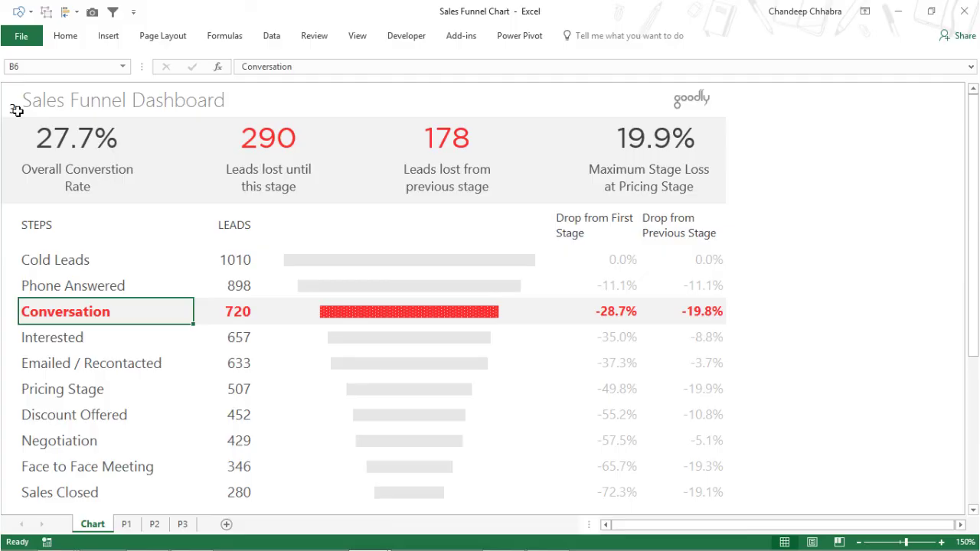
- Review the formula and format of the conditional formatting rule applied to the stage table B4:G13
left_click_drag(107, 261, 692, 495)
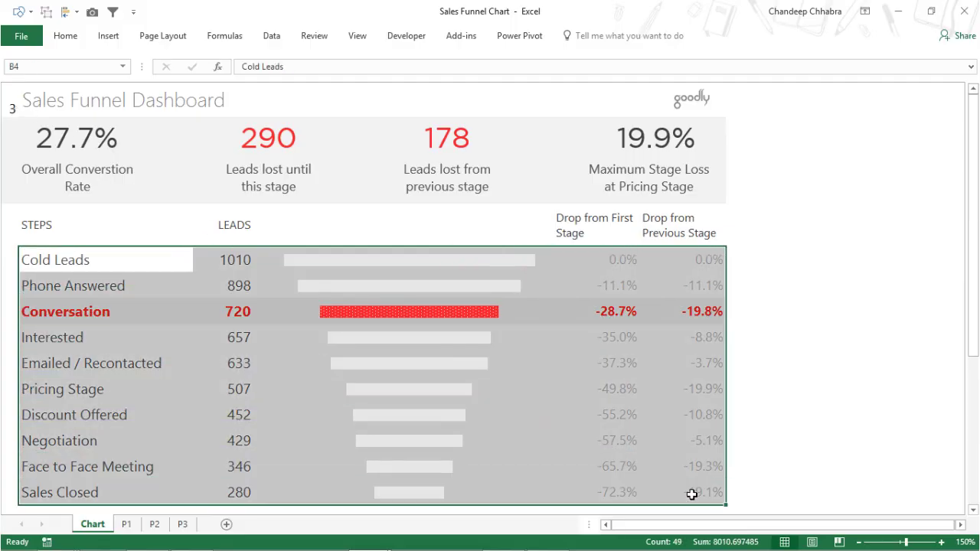
left_click(64, 37)
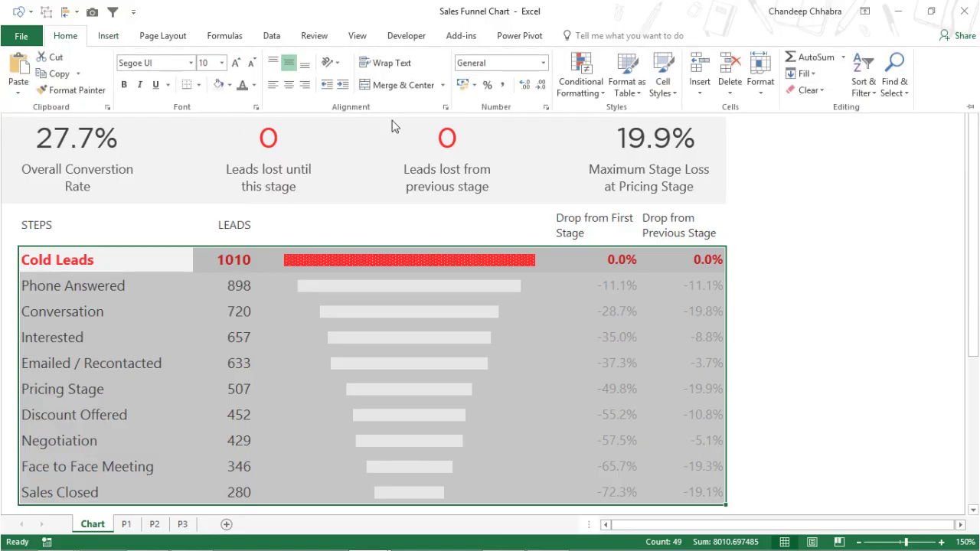
left_click(579, 83)
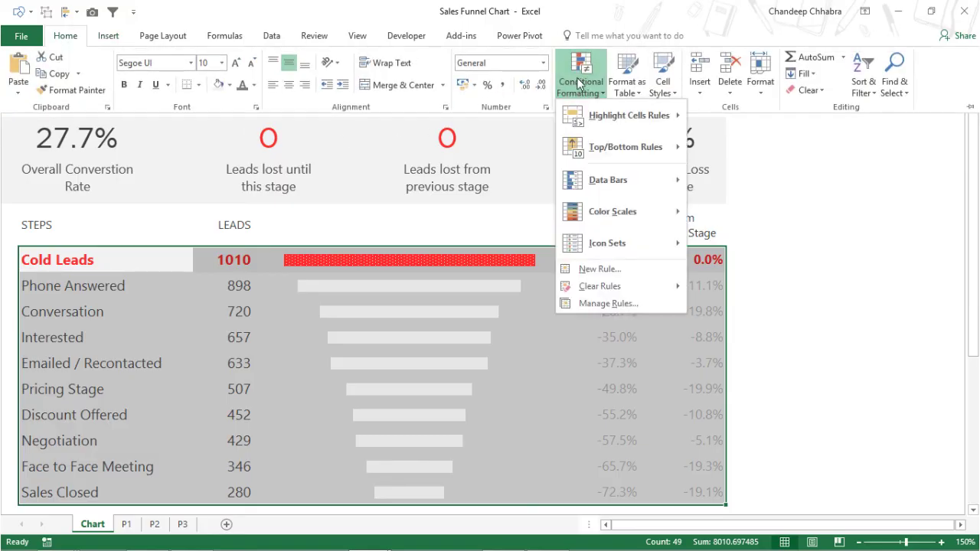
left_click(606, 304)
left_click(230, 385)
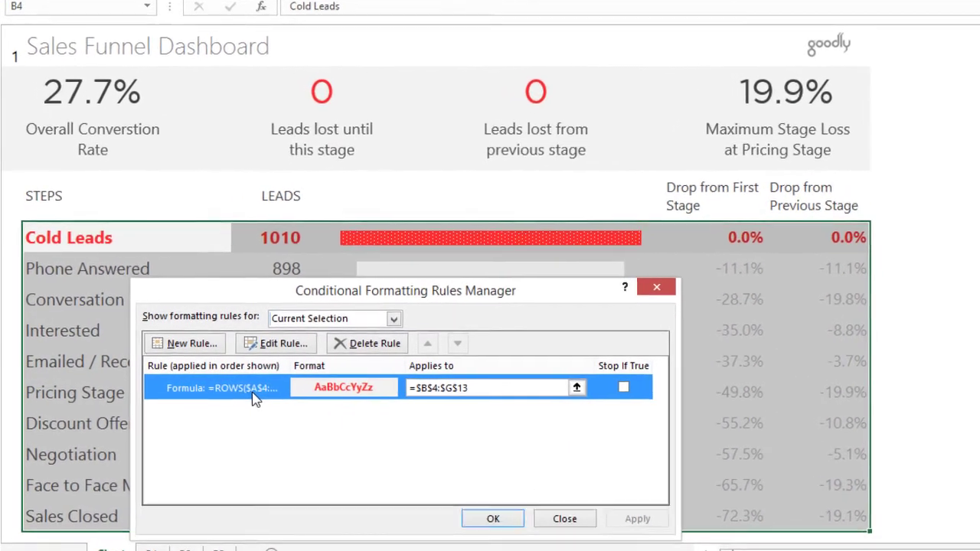
left_click(230, 348)
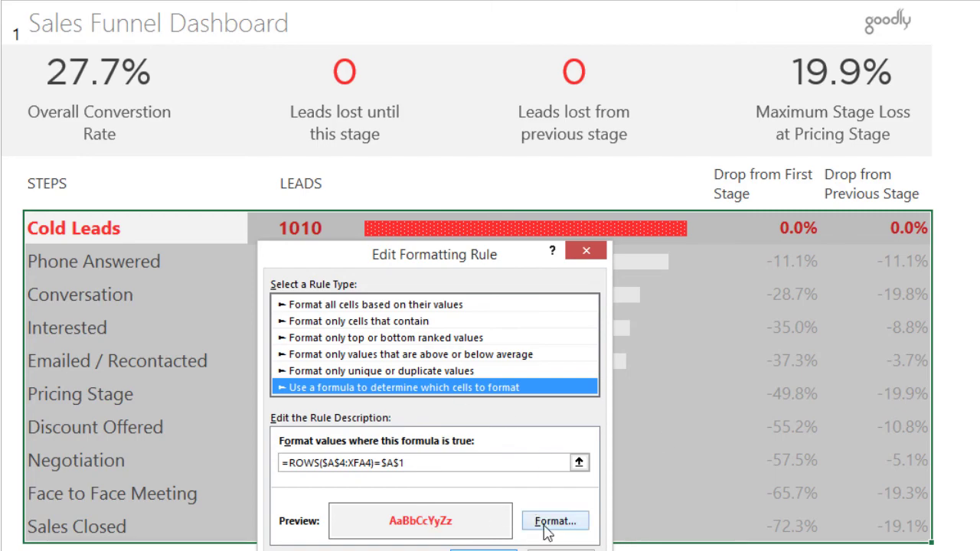
key("Return")
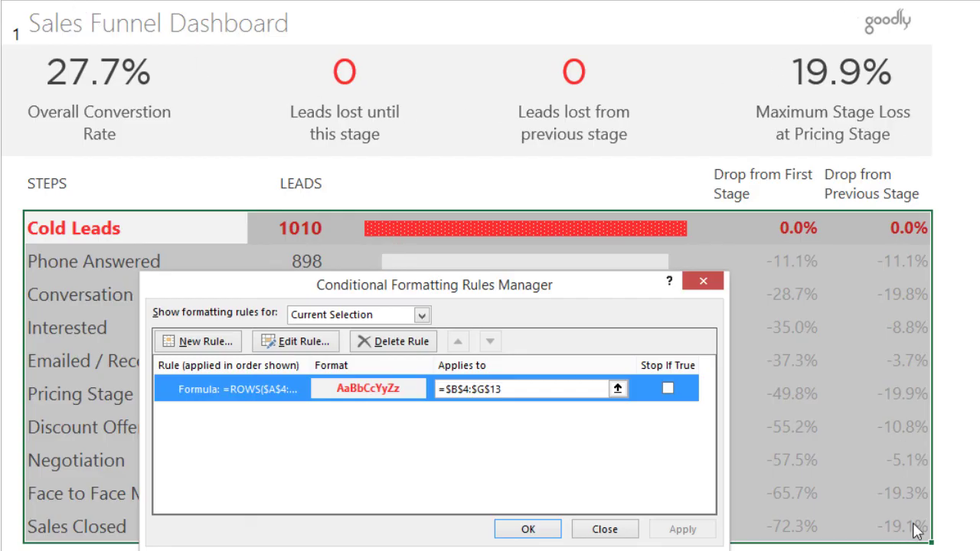
key("Return")
- Select Phone Answered, Conversation, Interested and Emailed / Recontacted in turn to examine the row highlighting
key("ctrl+Home")
left_click(100, 270)
left_click(106, 305)
left_click(105, 324)
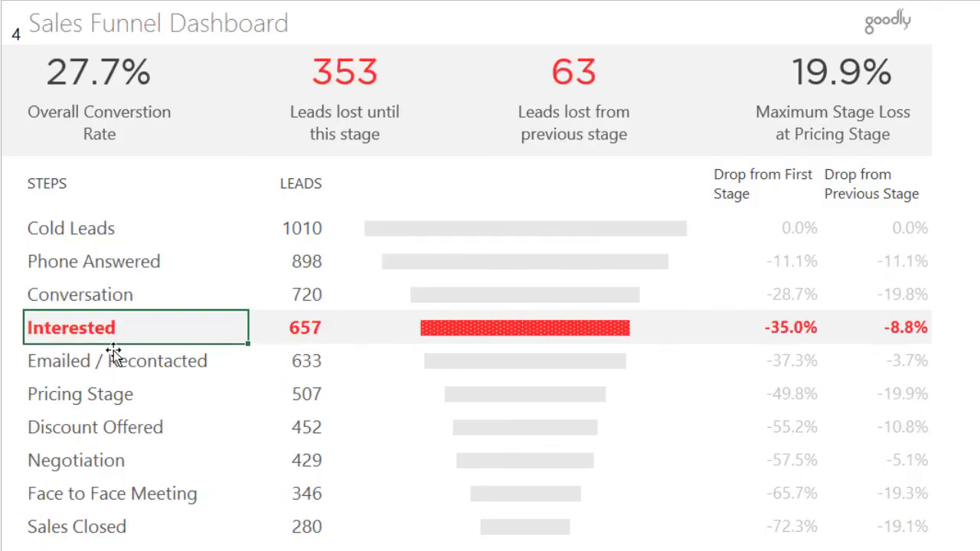
left_click(113, 363)
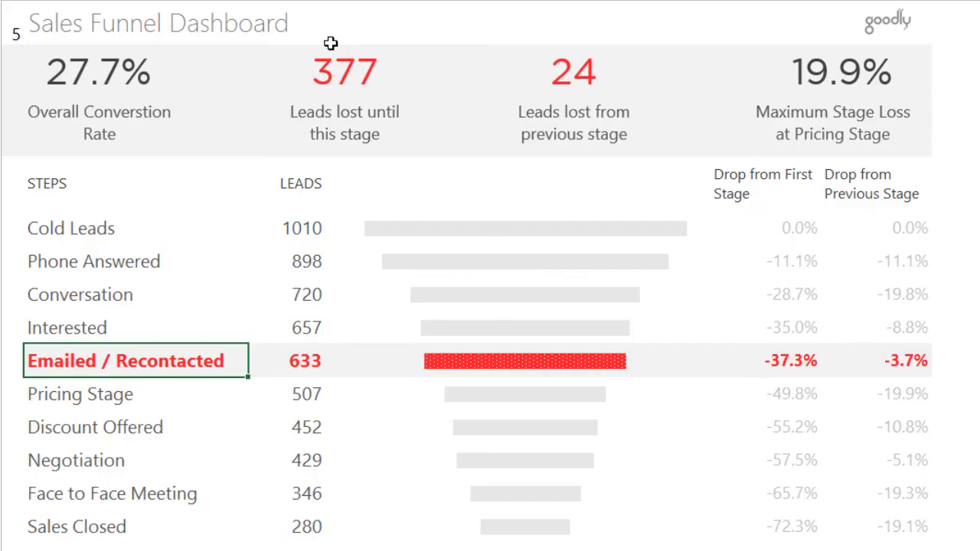
- Inspect the "Leads lost until this stage" text box, select Interested, and select the metric cells B34 to B39 below the dashboard
left_click(363, 69)
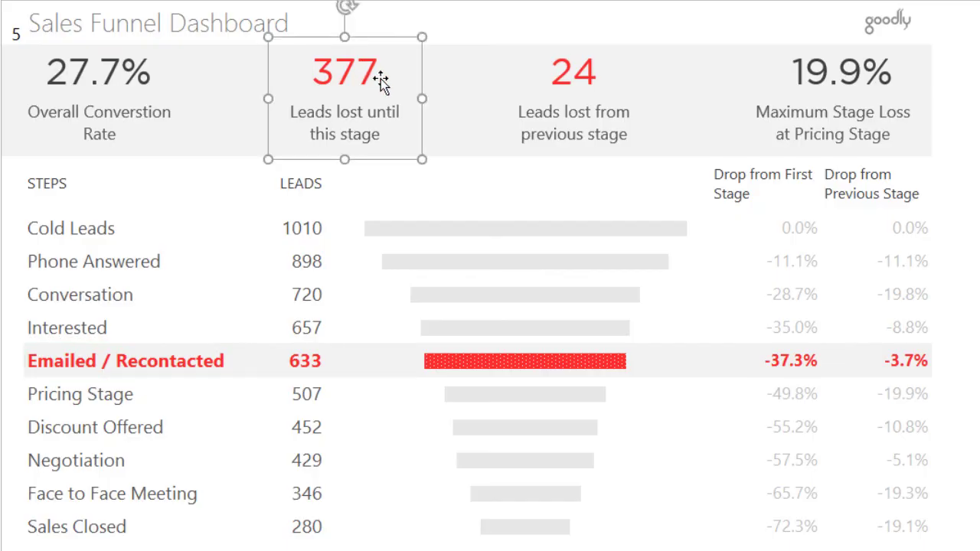
left_click(81, 329)
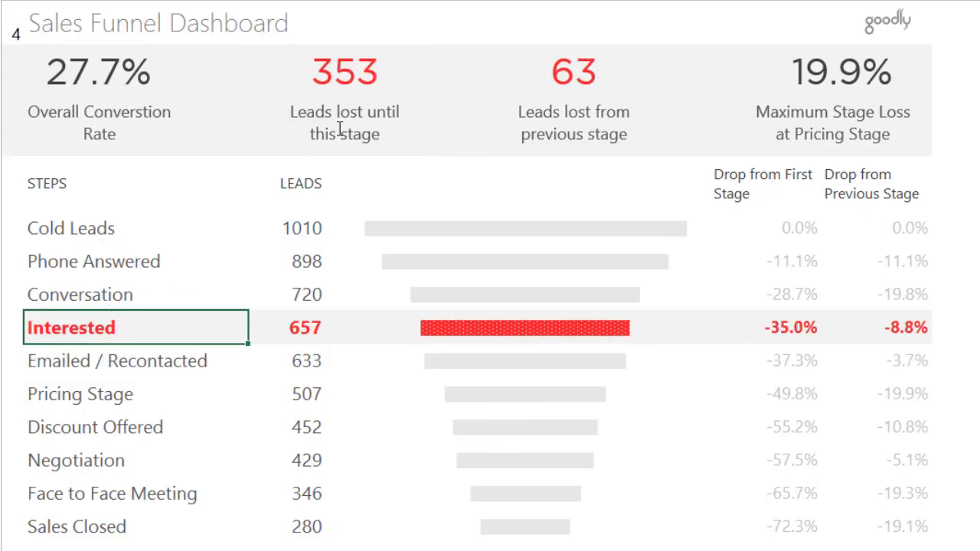
scroll(279, 193, "down", 4)
scroll(357, 55, "down", 5)
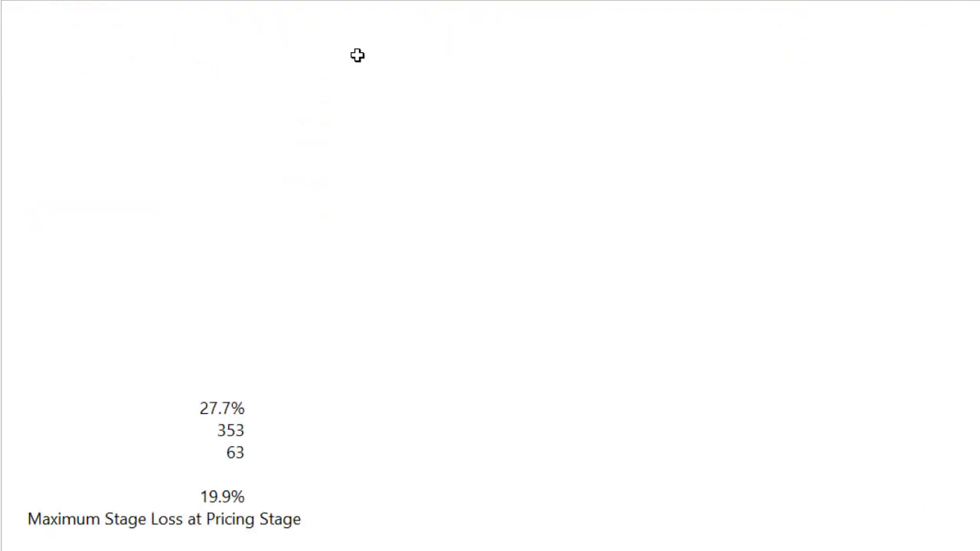
left_click_drag(228, 275, 223, 387)
scroll(299, 289, "up", 9)
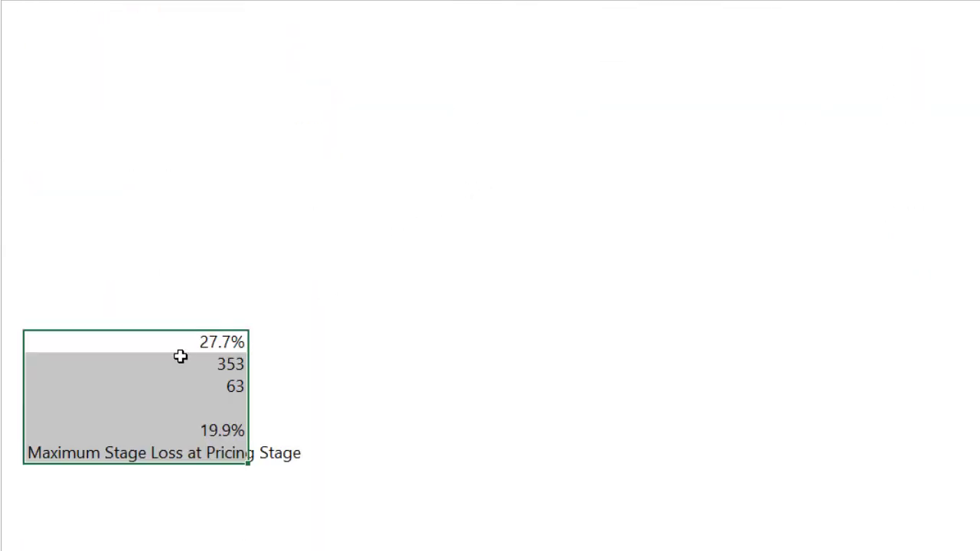
- Examine the formulas for overall conversion rate, leads lost until this stage and leads lost from previous stage in B34 to B36
left_click(180, 344)
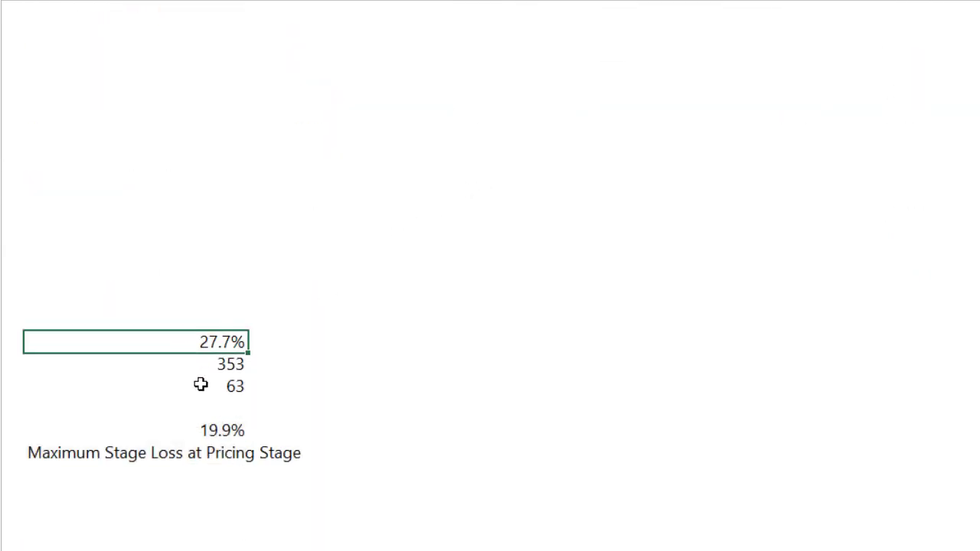
left_click(193, 366)
left_click(199, 389)
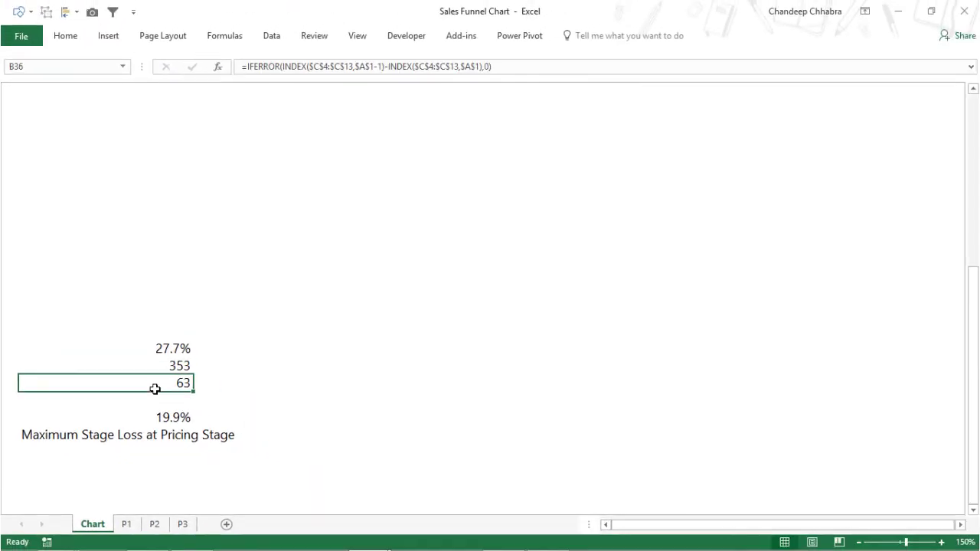
key("F2")
key("Escape")
- Examine the maximum stage loss formula in B38 and its label formula in B39
left_click(177, 421)
key("F2")
key("Escape")
left_click(158, 440)
key("F2")
key("Escape")
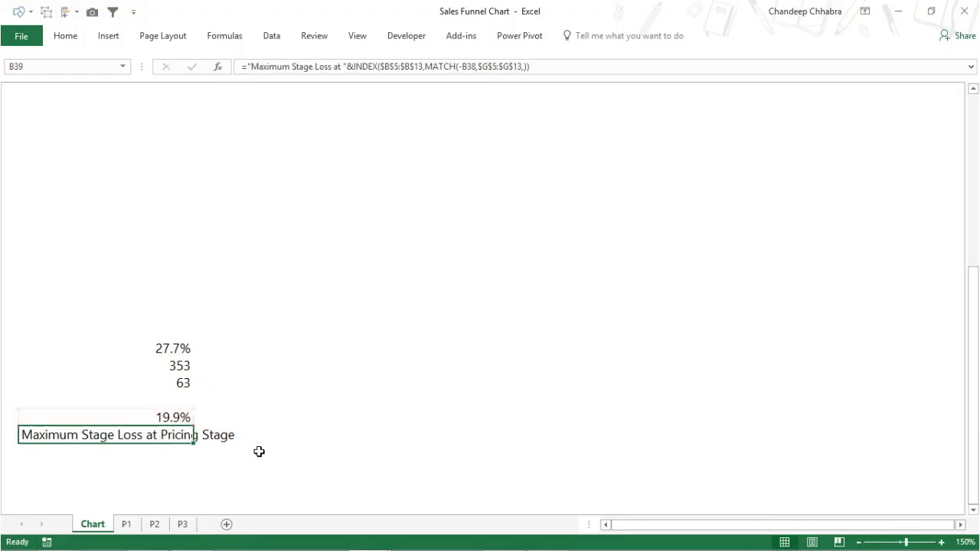
- Return to the dashboard and select Conversation and Phone Answered to check that the metrics and highlighting update
scroll(259, 452, "up", 5)
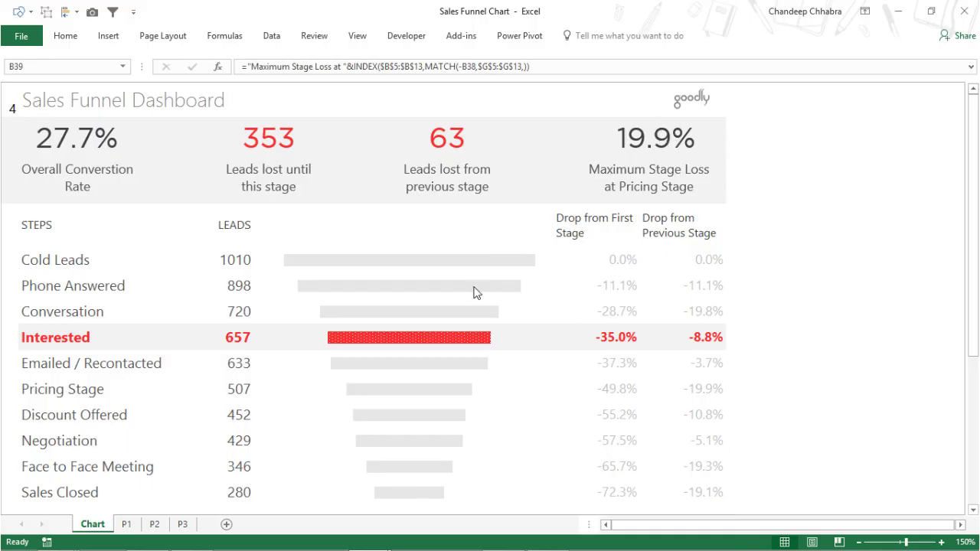
left_click(88, 310)
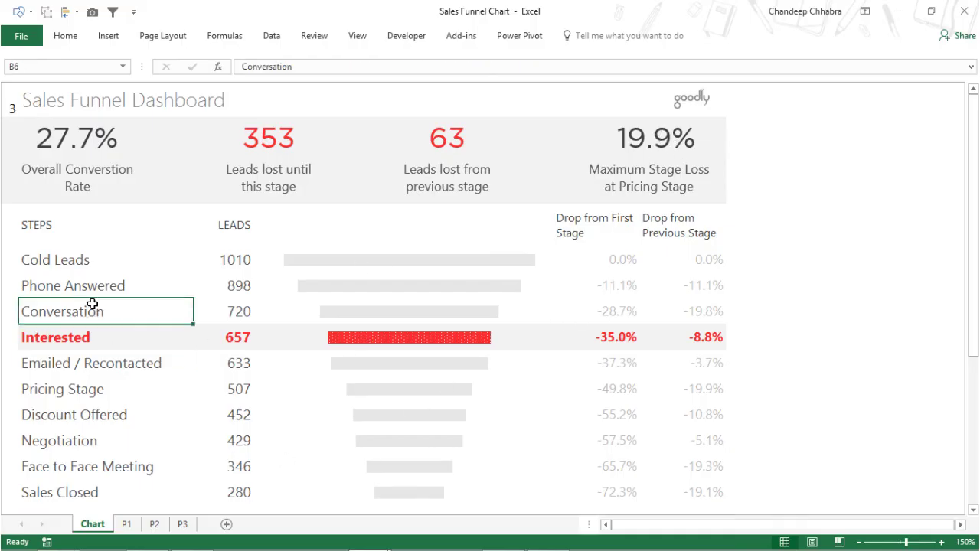
left_click(103, 287)
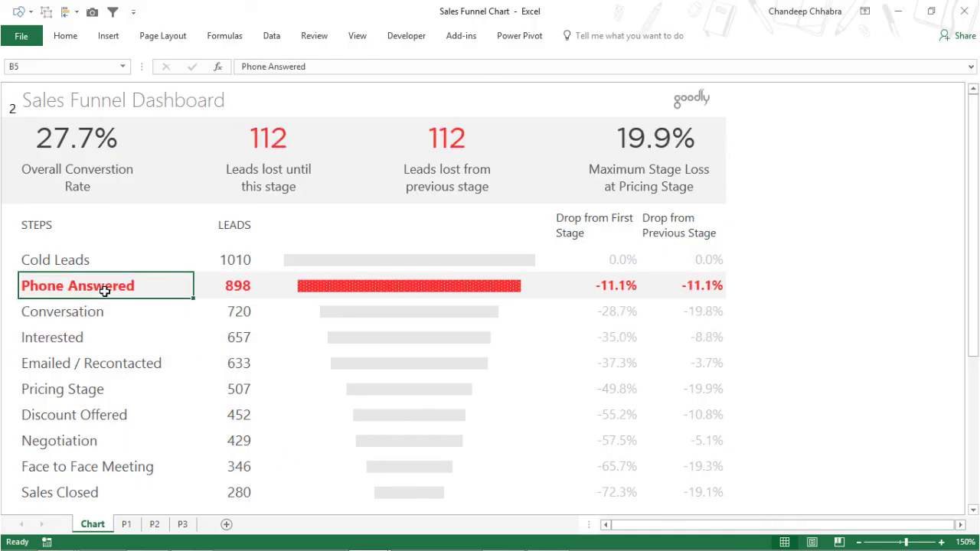